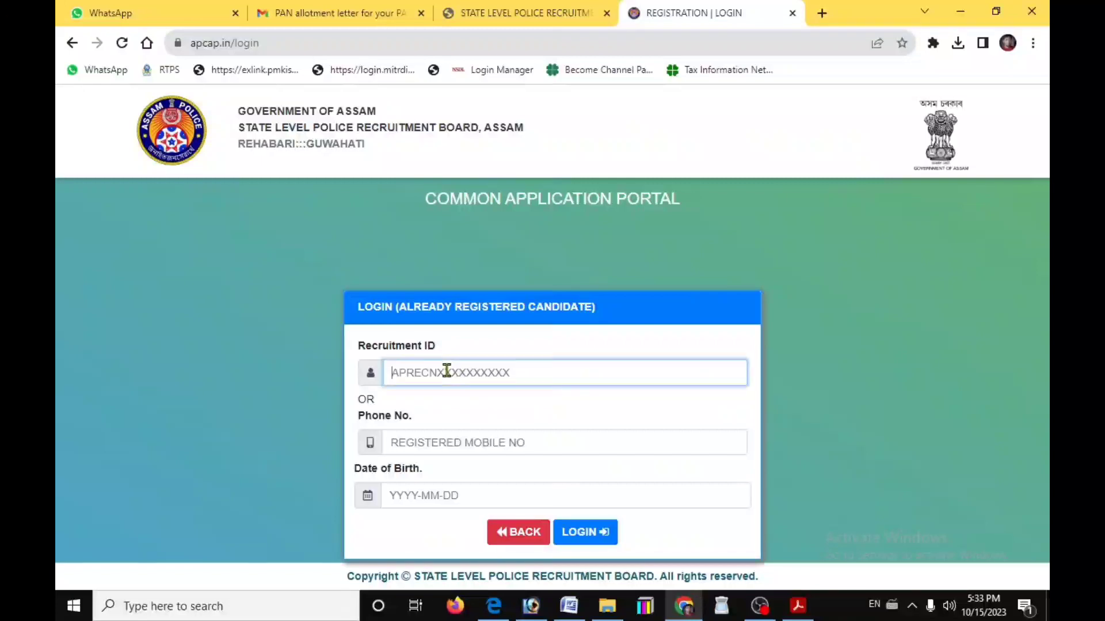
key("ctrl+v")
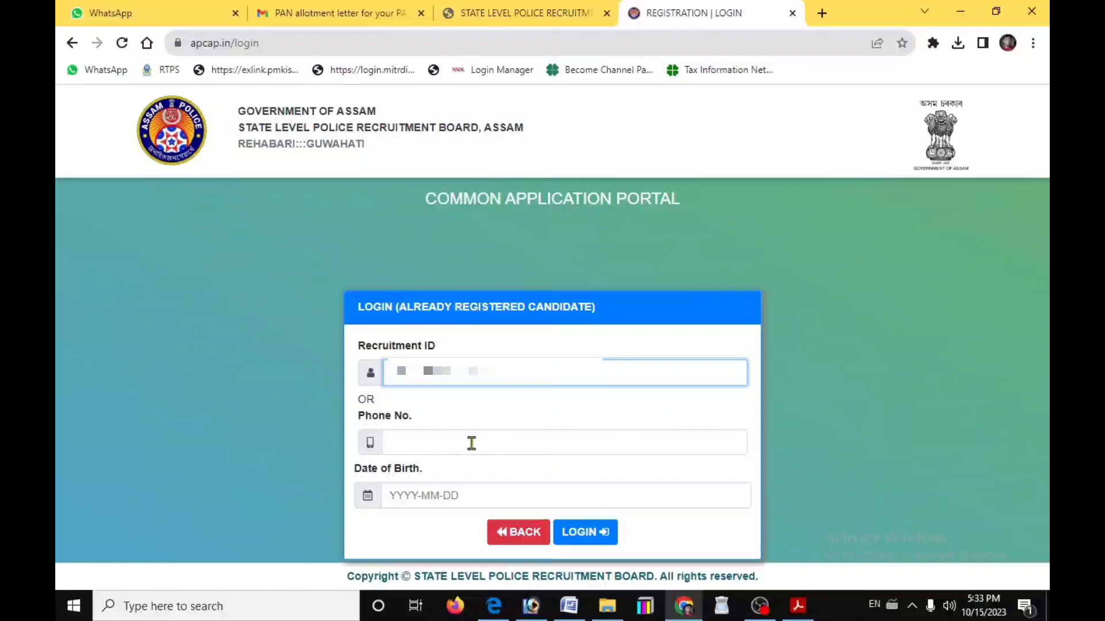
left_click(429, 495)
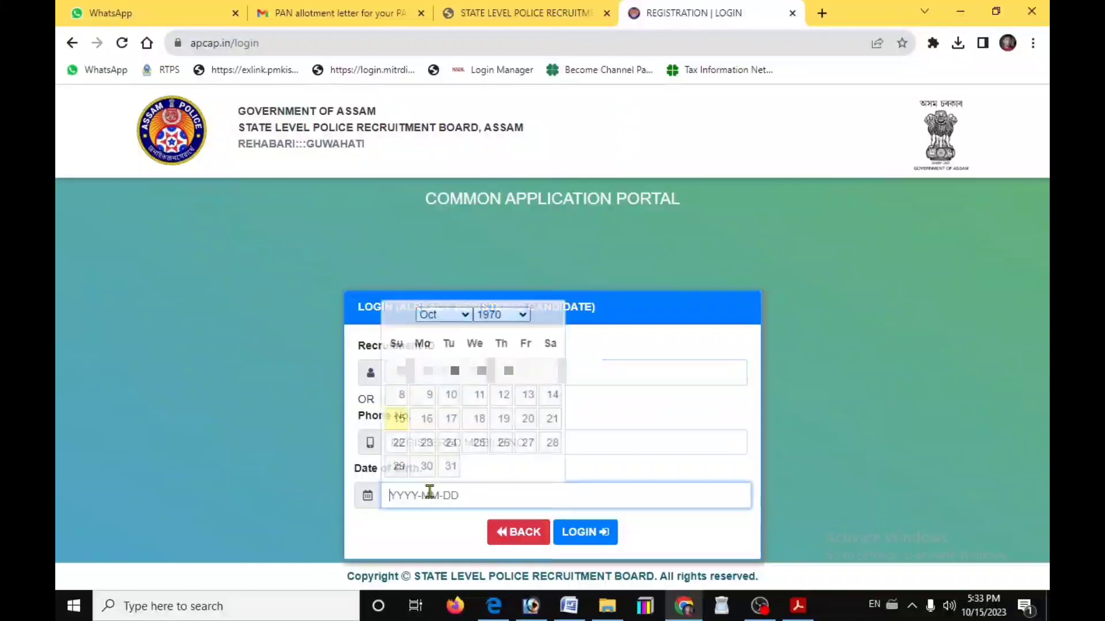
left_click(493, 315)
scroll(509, 259, "down", 4)
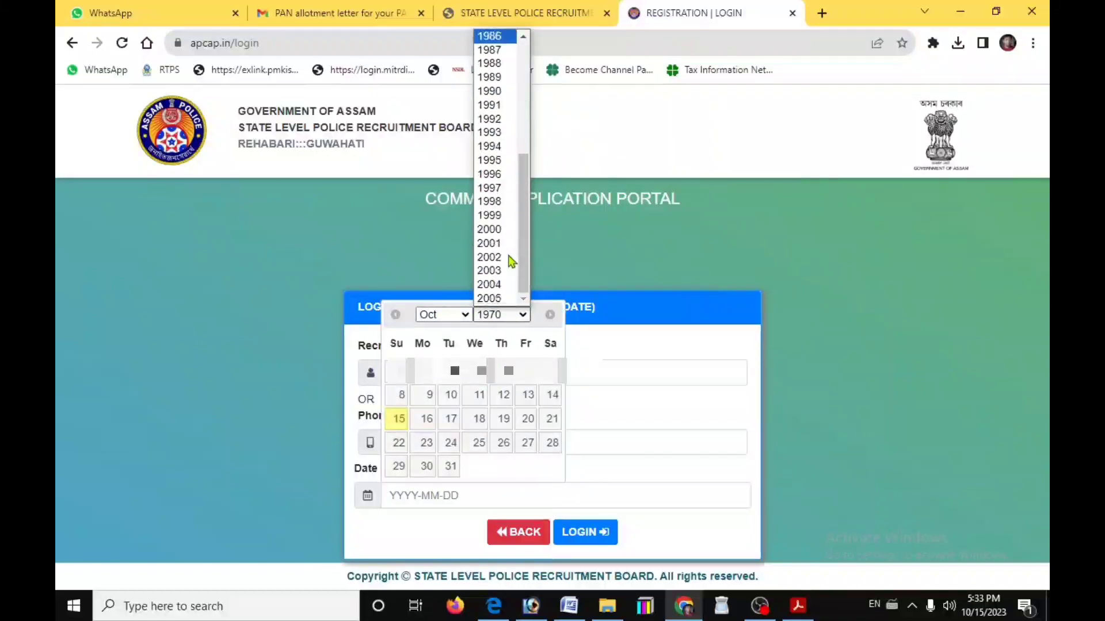
left_click(490, 201)
left_click(439, 315)
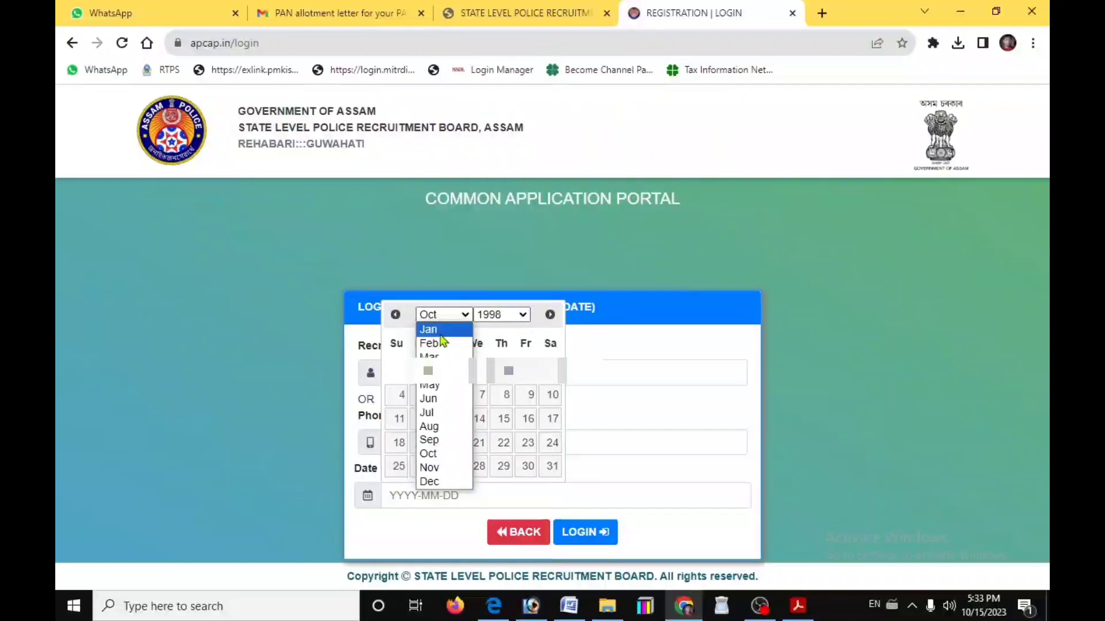
left_click(427, 328)
left_click(511, 375)
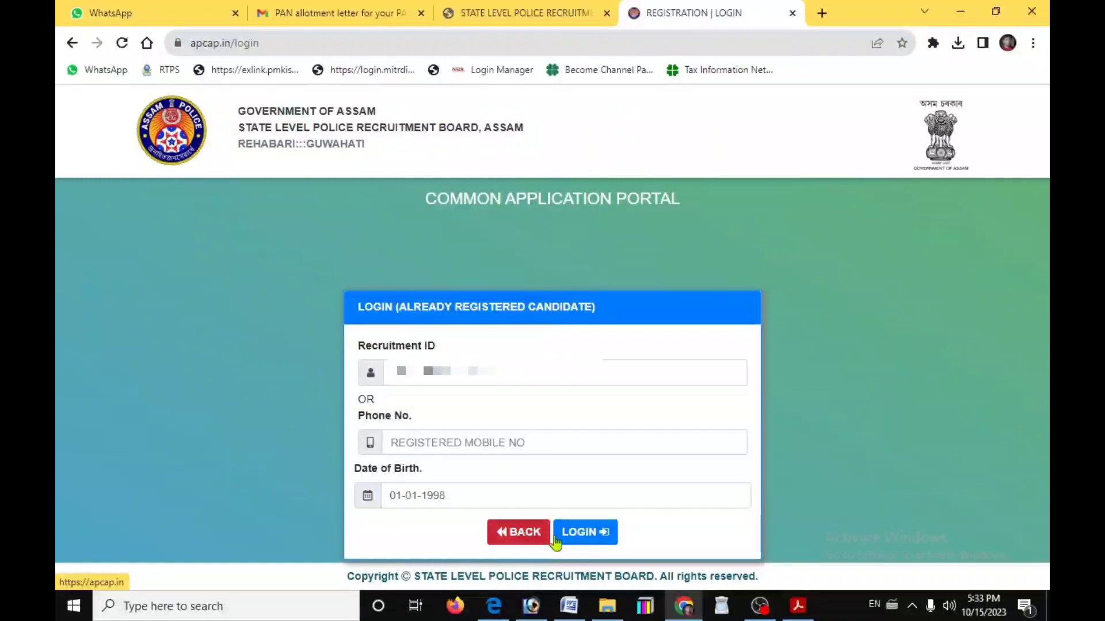
left_click(587, 533)
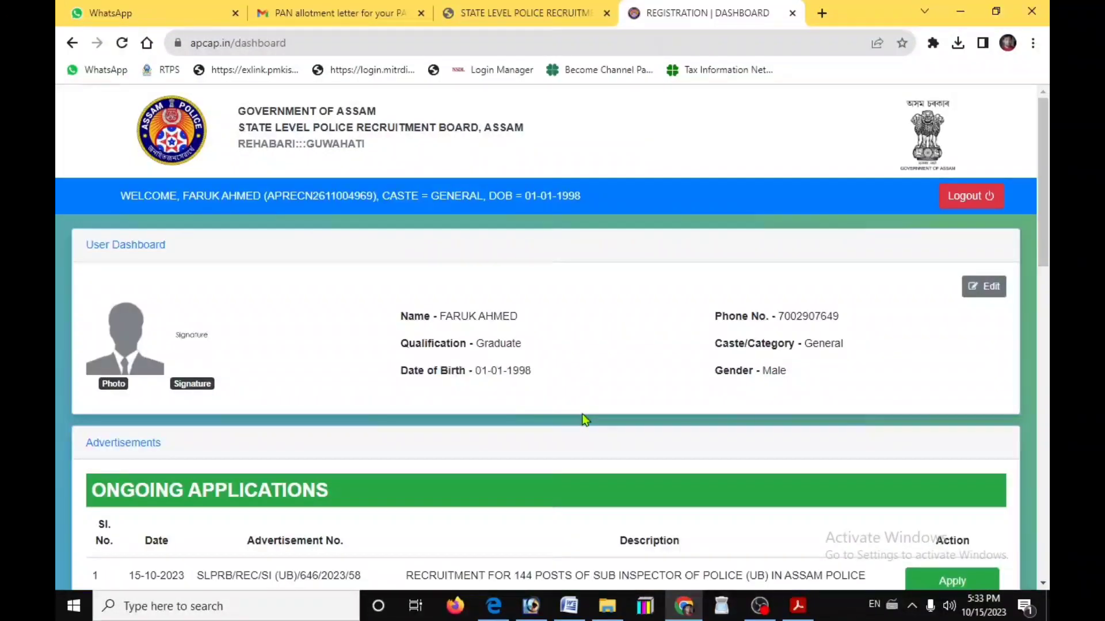
scroll(584, 419, "down", 4)
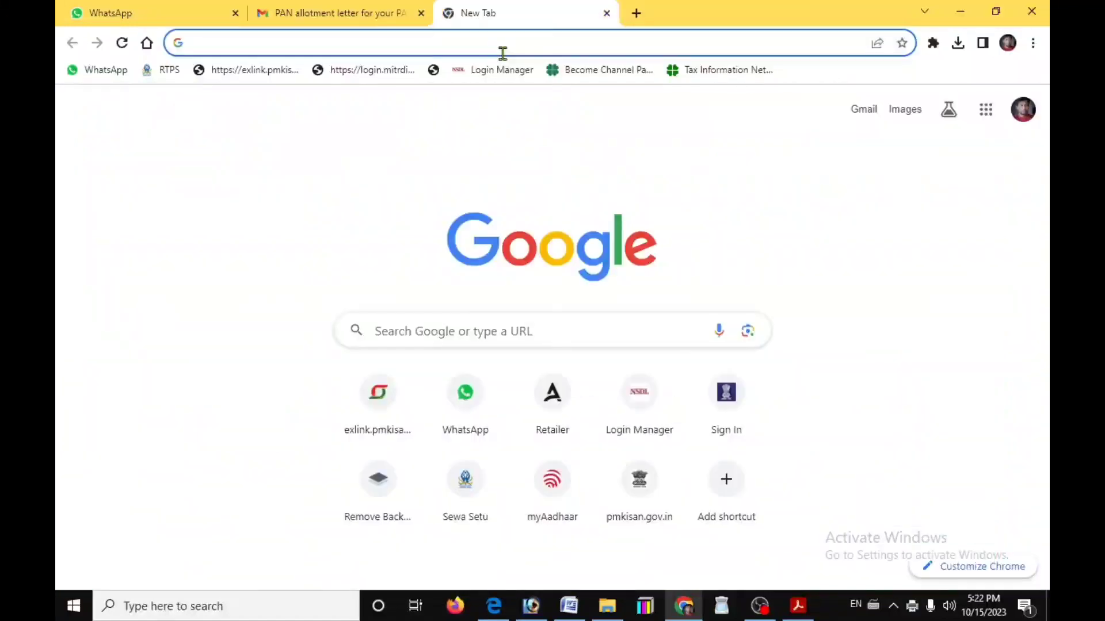
Search Google for 'assam police recruitment' and open the slprbassam.in result
type("ass")
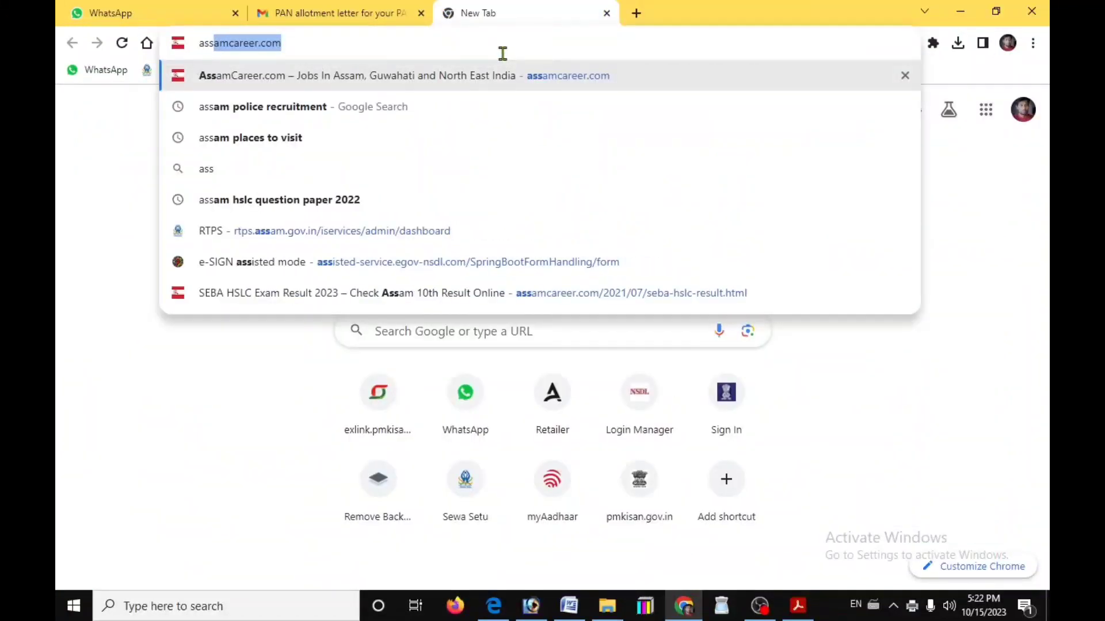
key("Down")
key("Return")
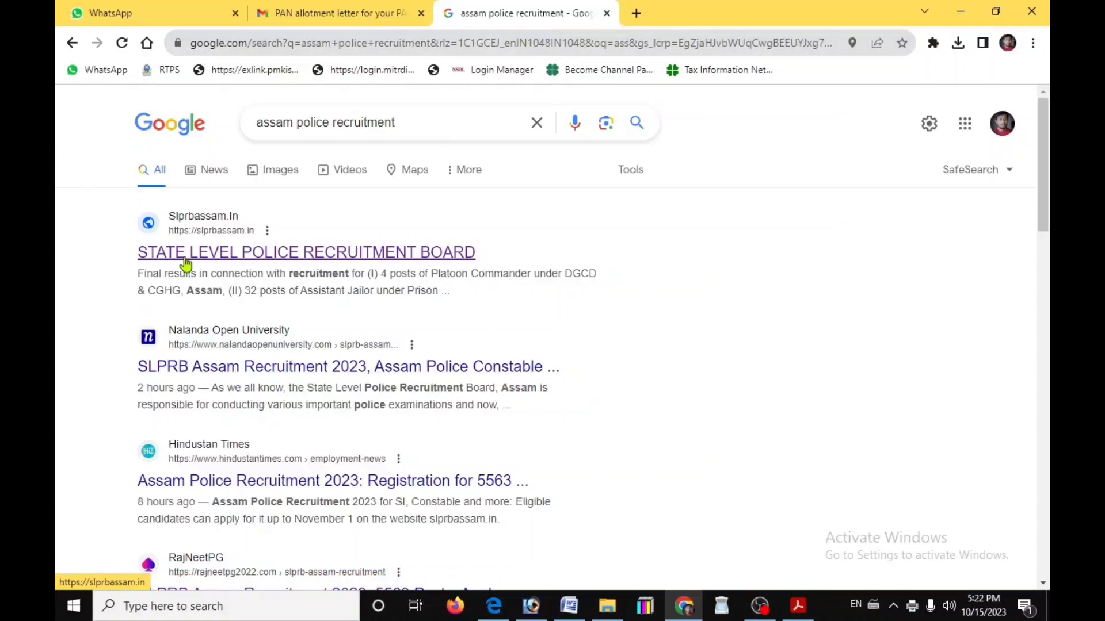
left_click(186, 263)
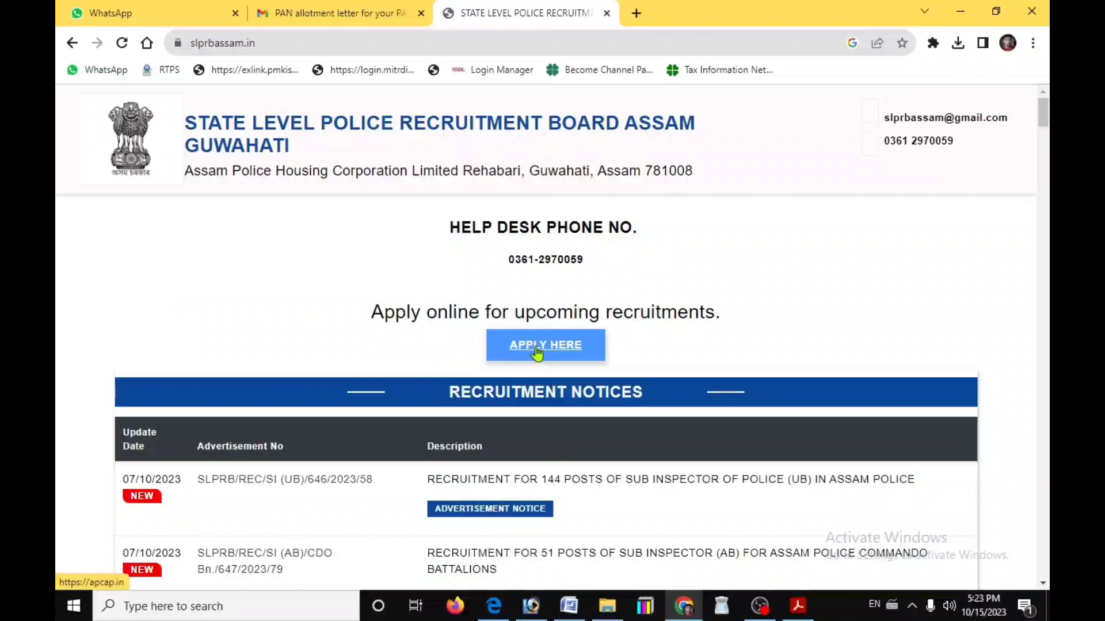
Go from SLPRB Assam's APPLY HERE through Apply Online to the REGISTER NOW form
left_click(538, 349)
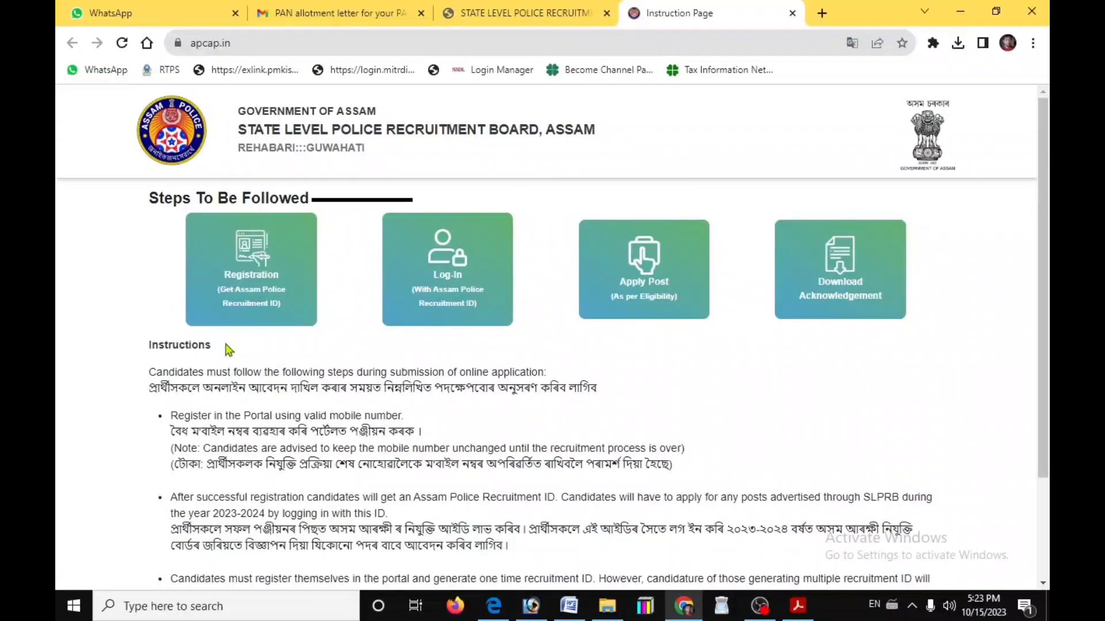
scroll(229, 349, "down", 2)
scroll(224, 374, "up", 2)
scroll(345, 460, "down", 2)
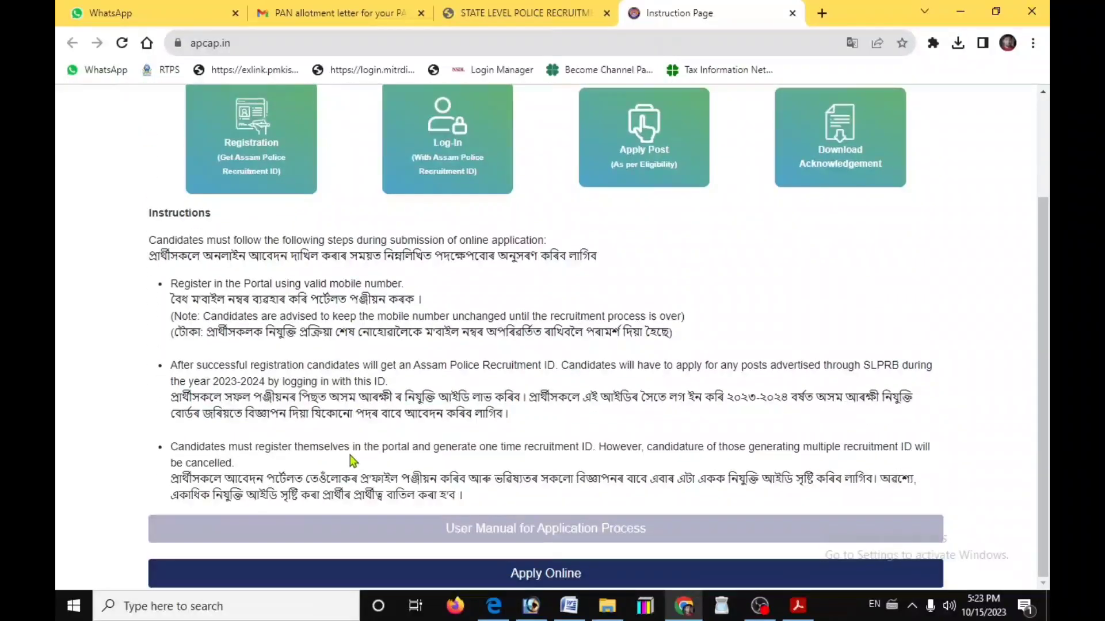
left_click(506, 574)
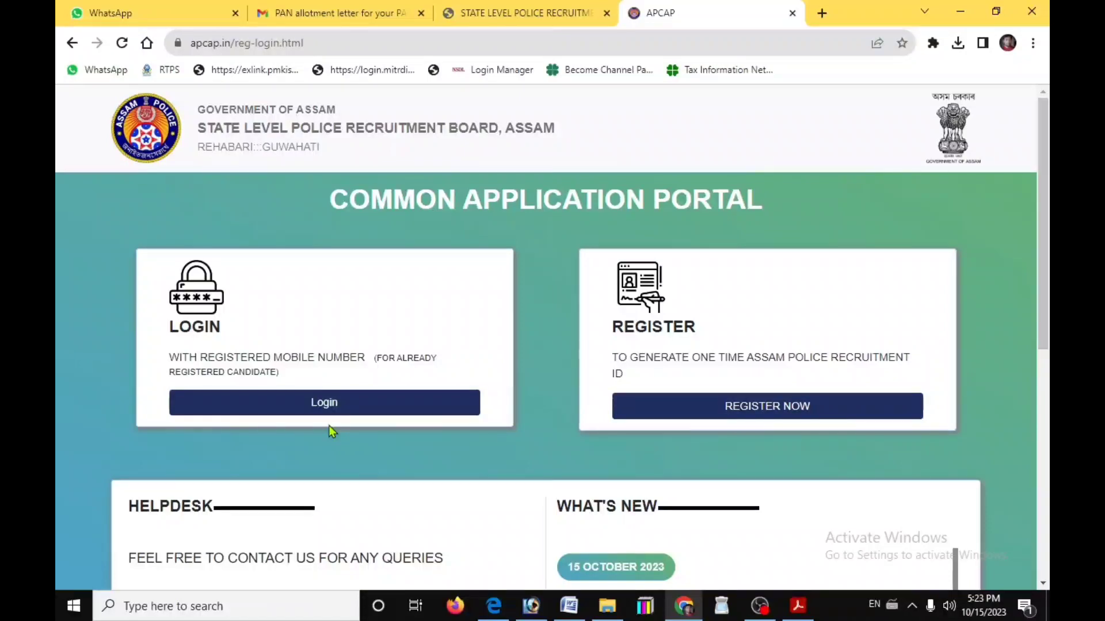
left_click(712, 420)
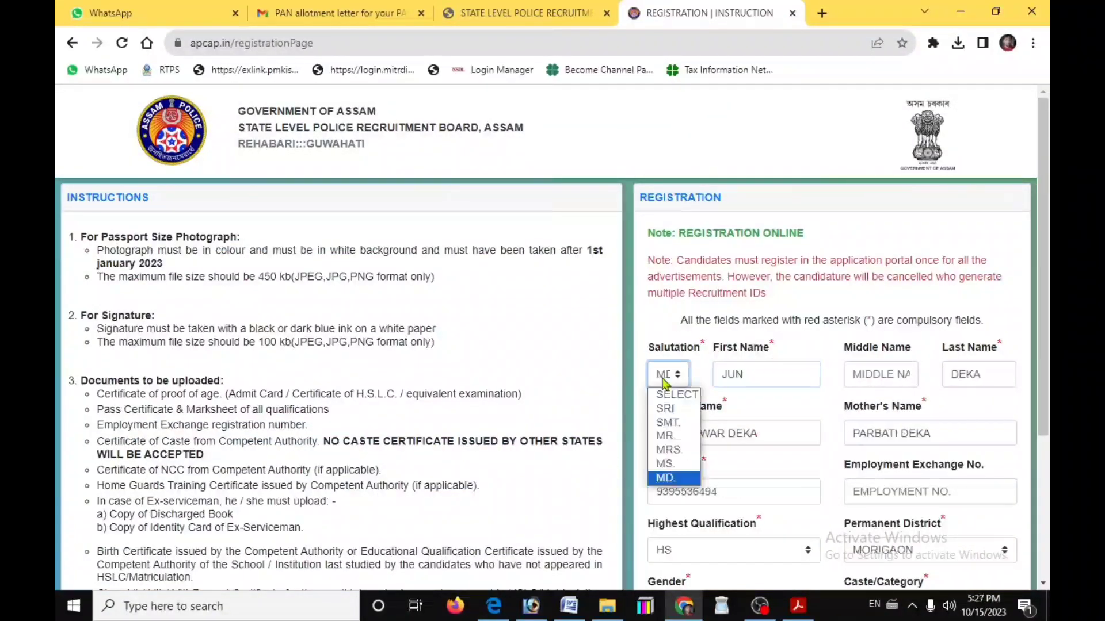
Enter the candidate's salutation, first and last names, parents' names, phone and employment exchange number
left_click(670, 486)
double_click(794, 379)
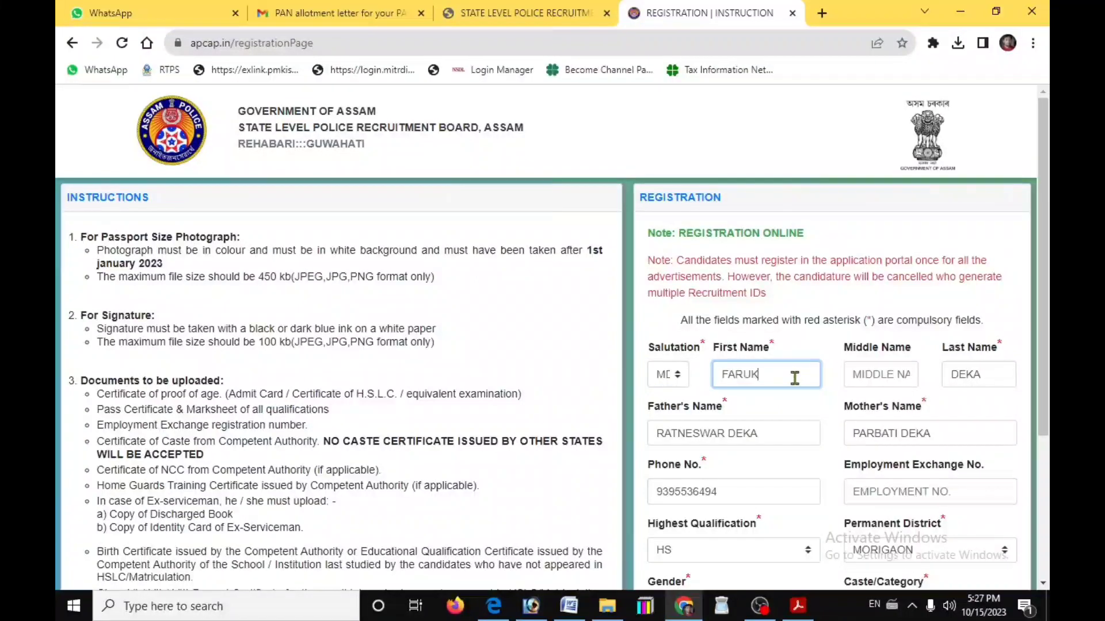
key("Tab")
key("Tab")
key("Tab")
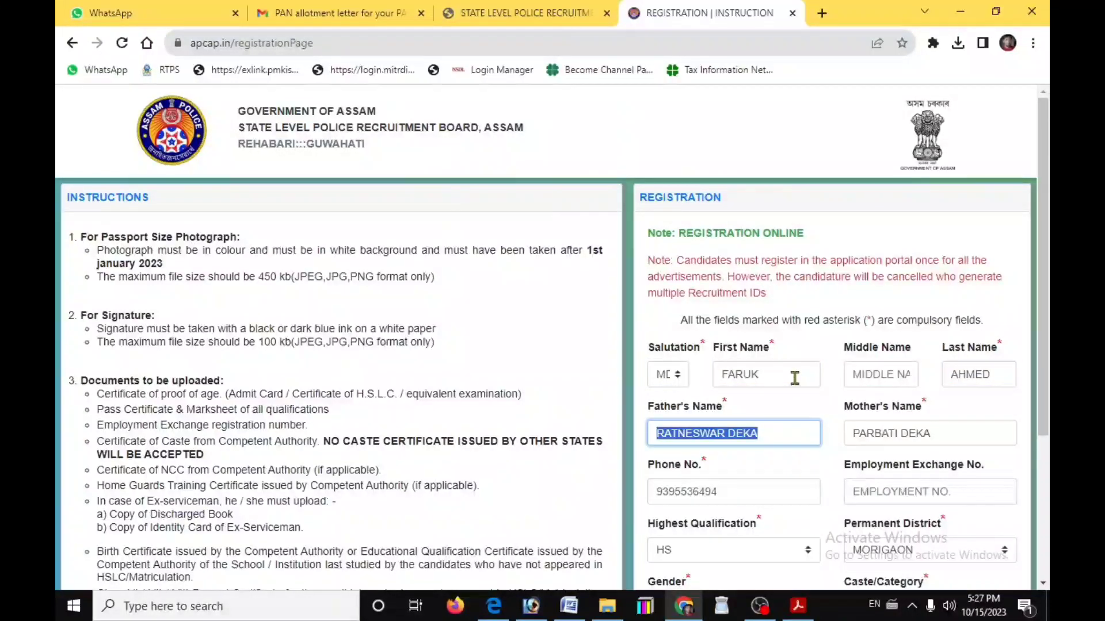
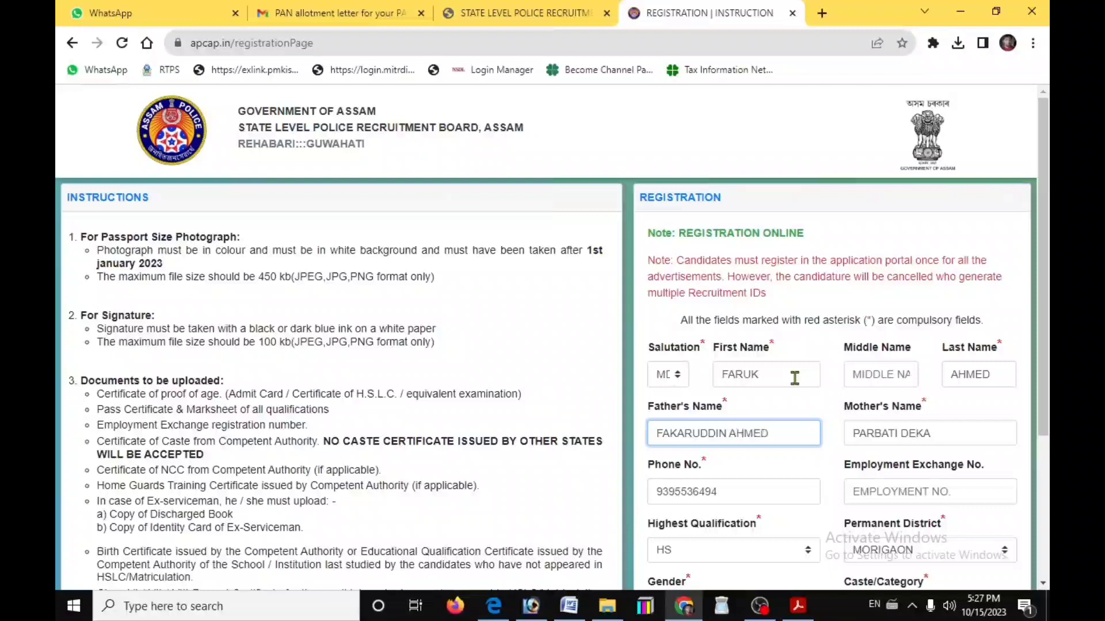
key("Tab")
type("A")
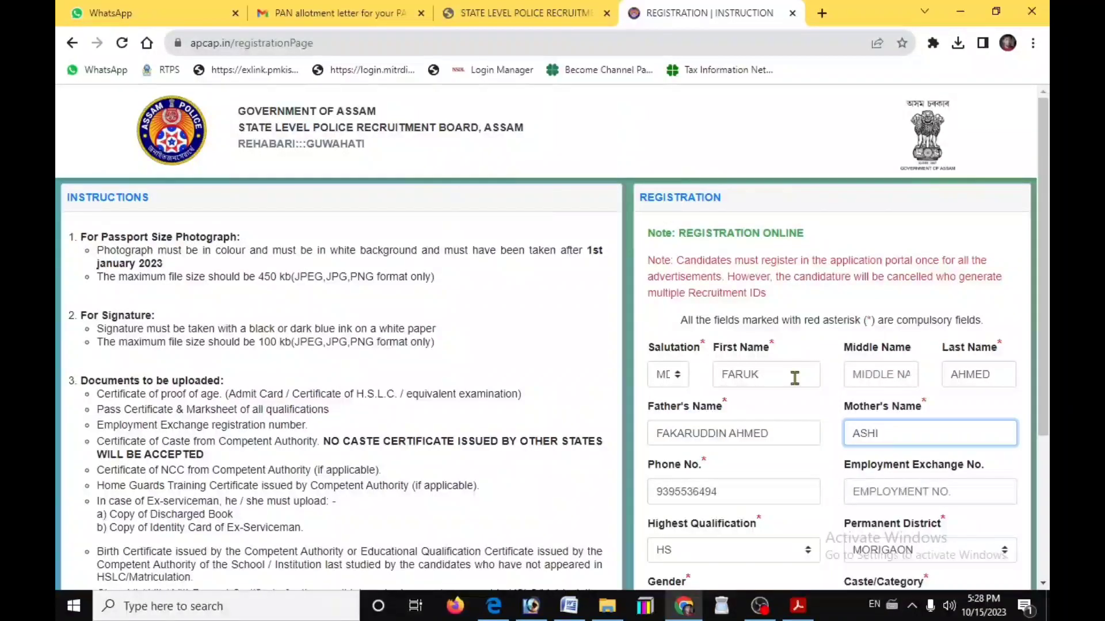
key("Tab")
type("70")
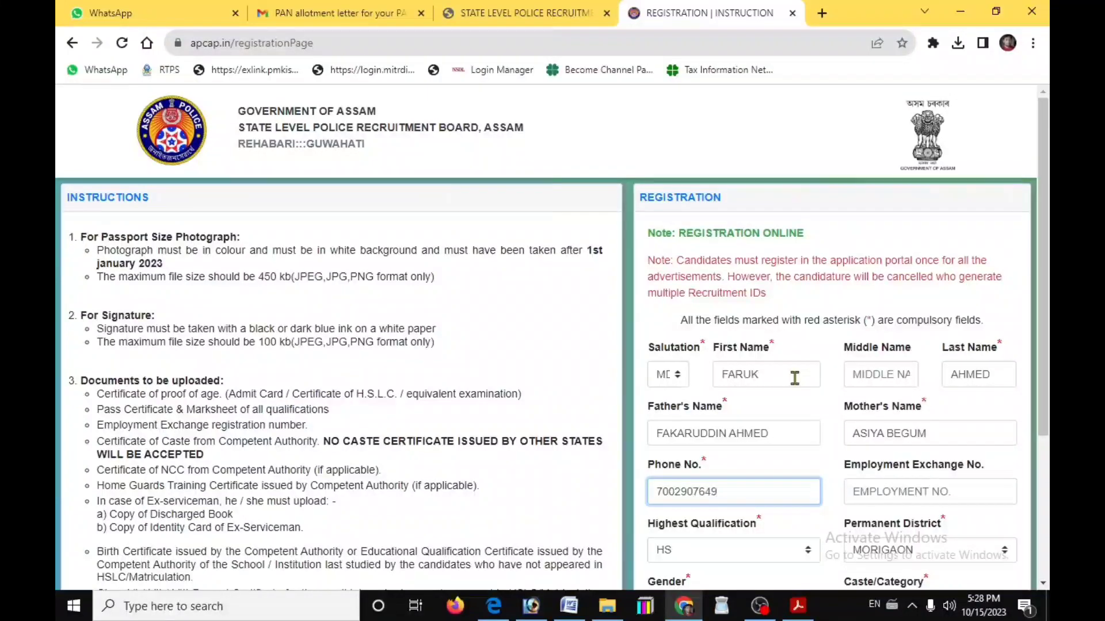
key("Tab")
type("22")
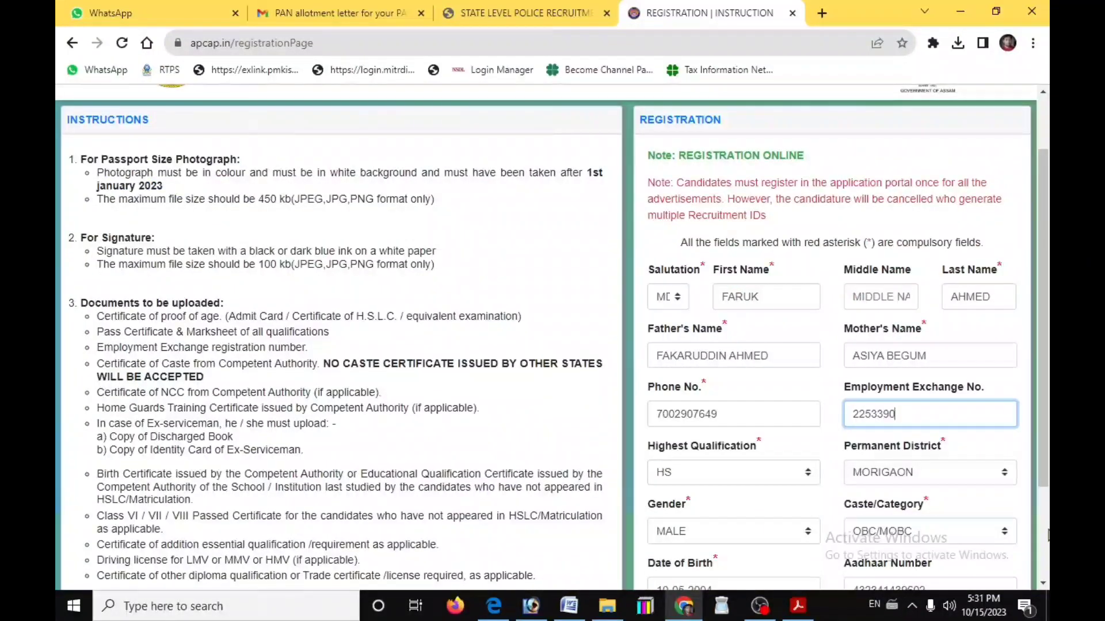
type("9")
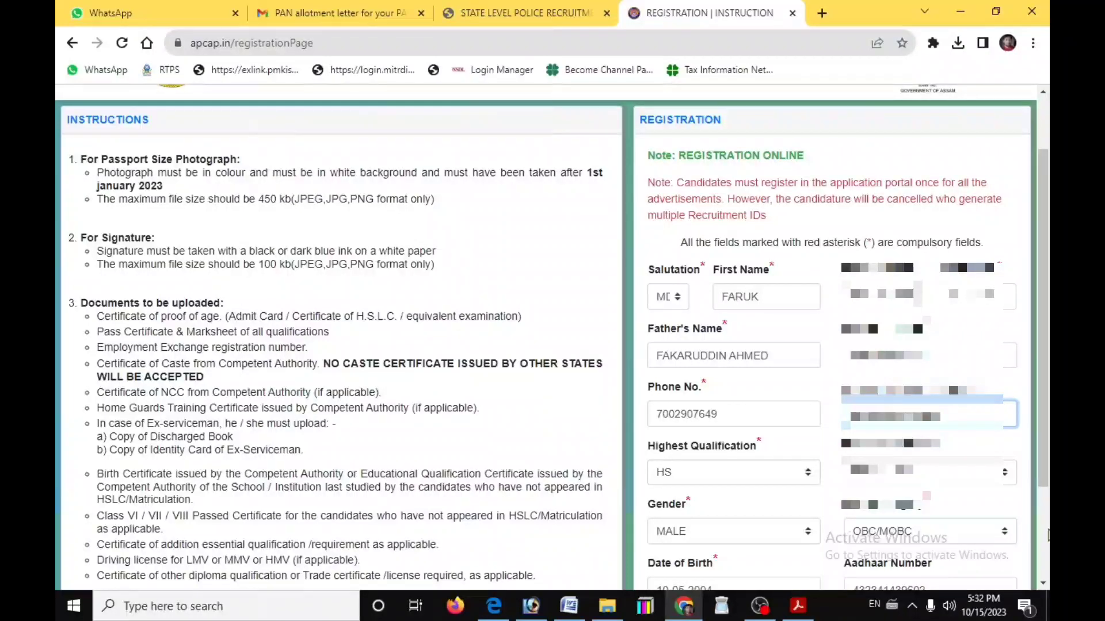
Set highest qualification to GRADUATE, choose the caste category, and pick the 1998 date of birth
left_click(726, 473)
left_click(724, 384)
scroll(924, 478, "down", 1)
left_click(916, 453)
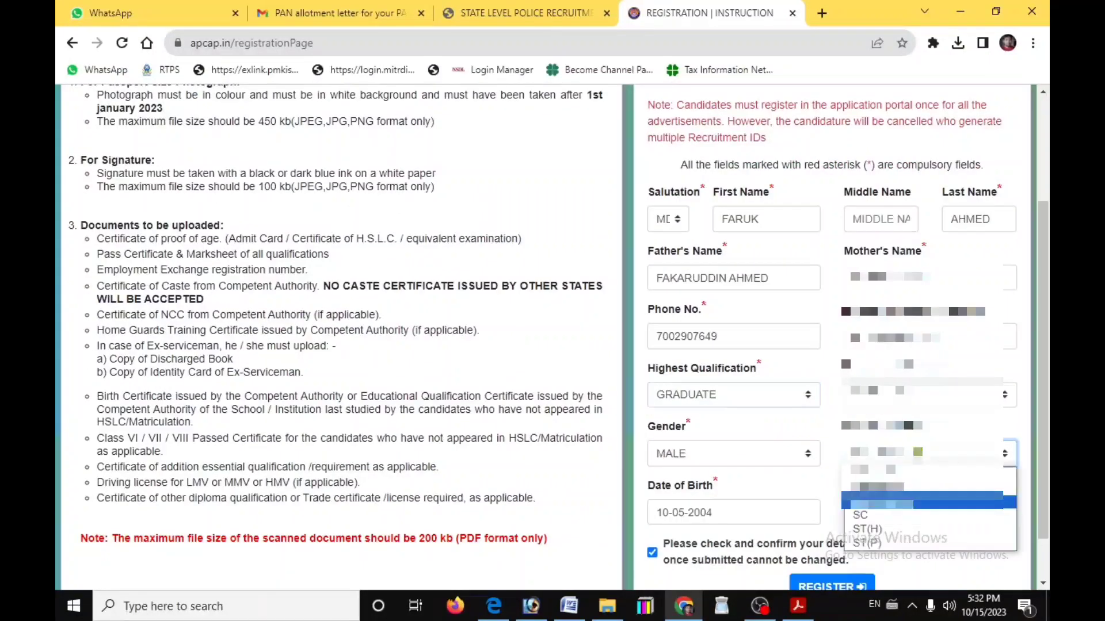
left_click(915, 488)
left_click(709, 515)
left_click(780, 346)
left_click(771, 288)
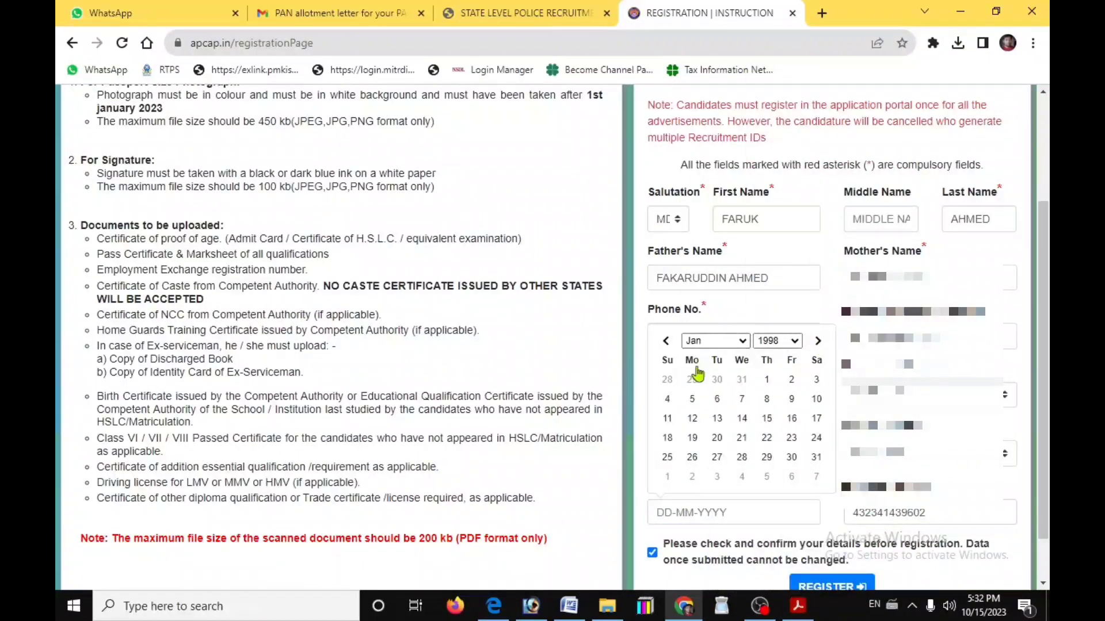
left_click(762, 377)
Complete the final field, tick the confirmation and submit the registration form
scroll(885, 514, "down", 1)
left_click_drag(931, 458, 805, 458)
type("998")
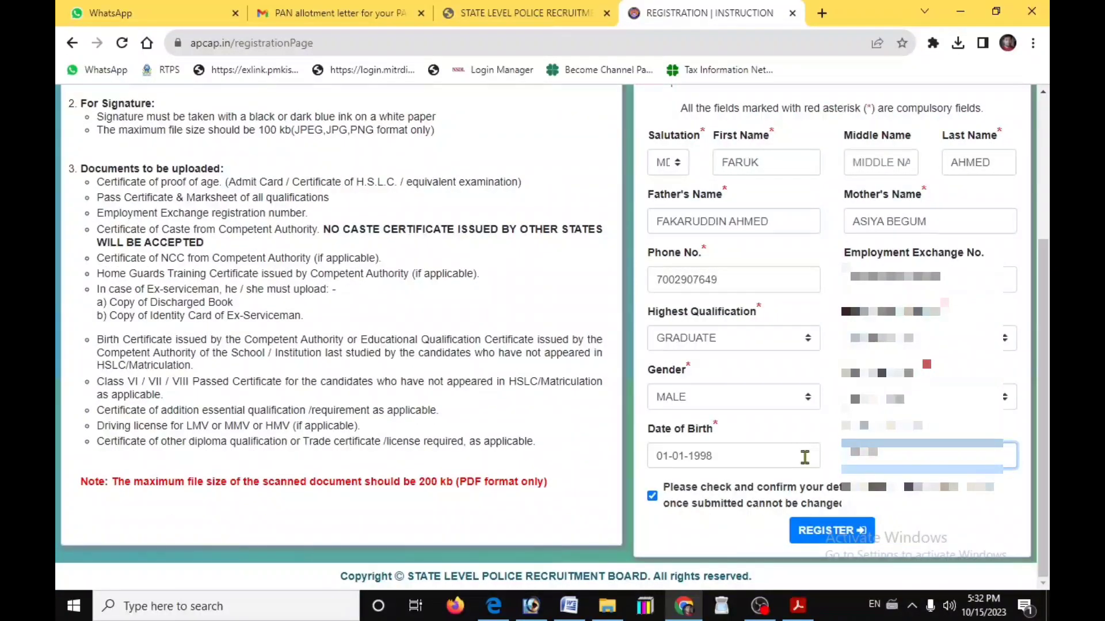
left_click(839, 531)
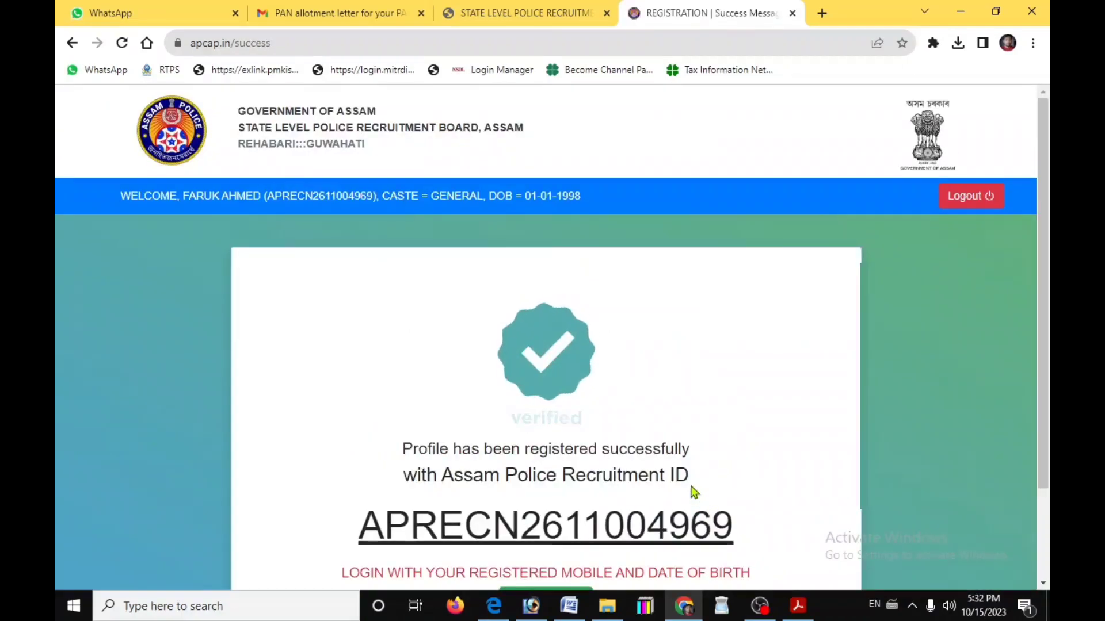
Select and copy the newly issued recruitment ID, then proceed to the candidate login page
scroll(694, 496, "down", 1)
scroll(694, 493, "down", 1)
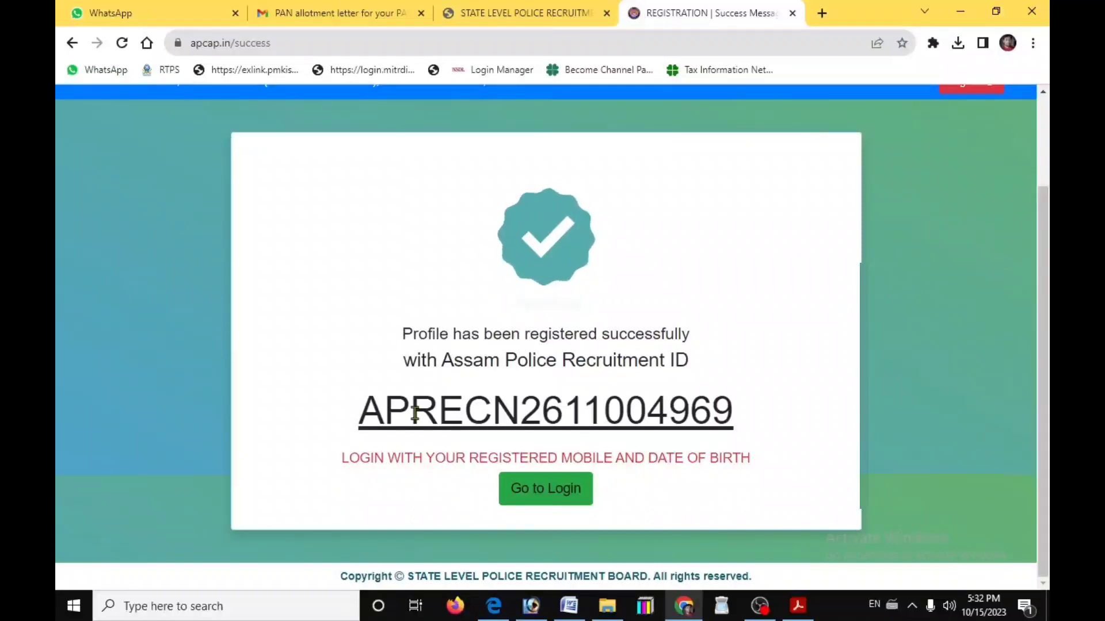
left_click_drag(363, 407, 821, 395)
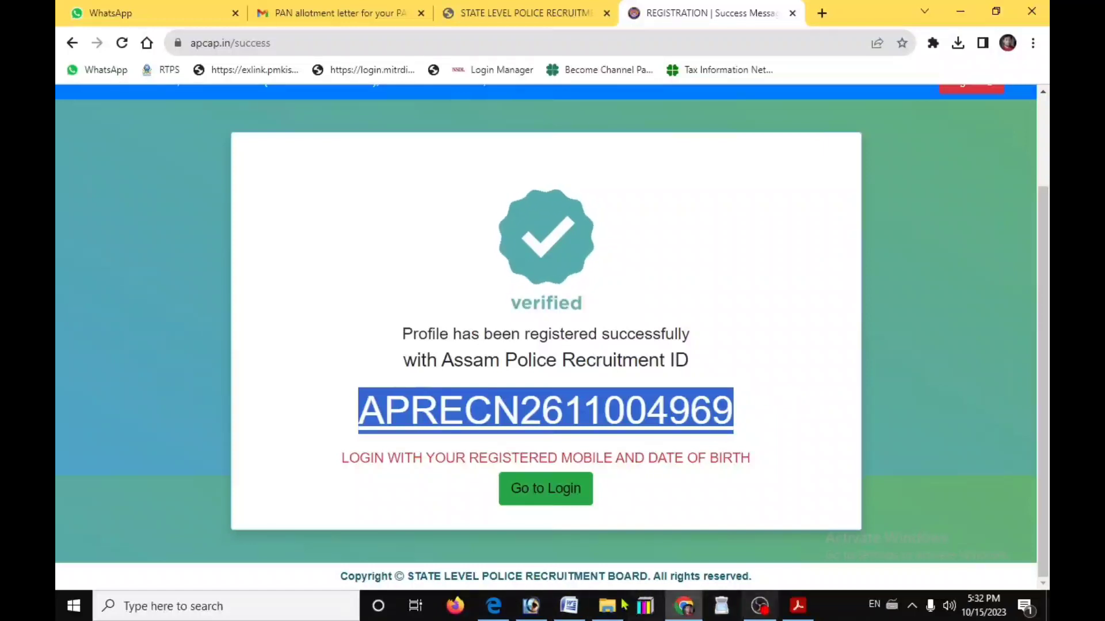
left_click(557, 494)
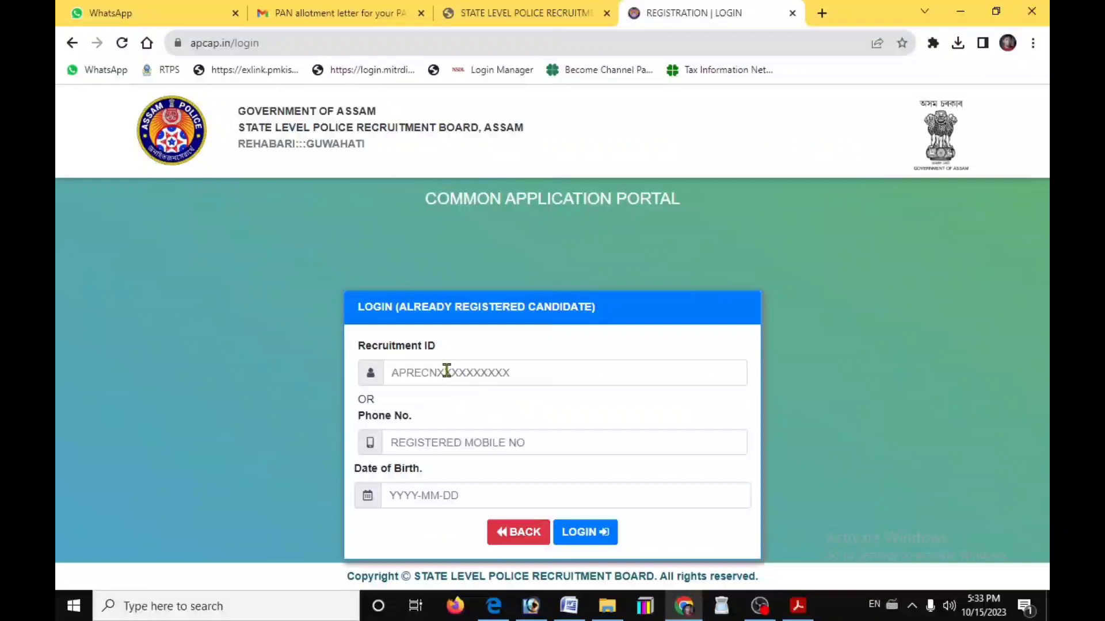
Sign in with the pasted recruitment ID and birth date 1 January 1998
left_click(447, 371)
key("ctrl+v")
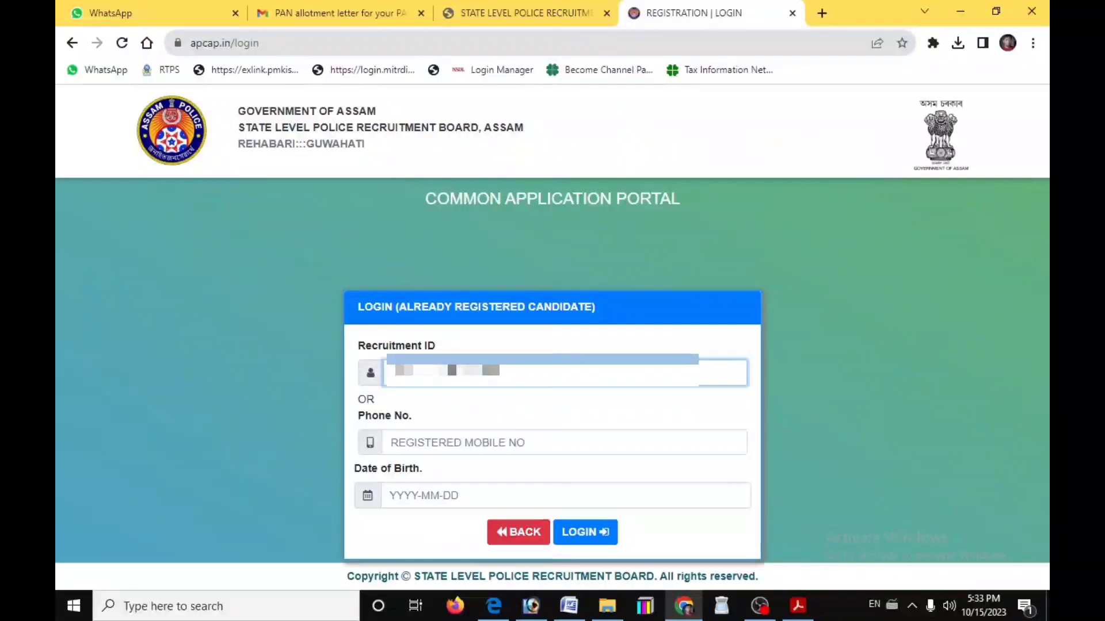
left_click(475, 443)
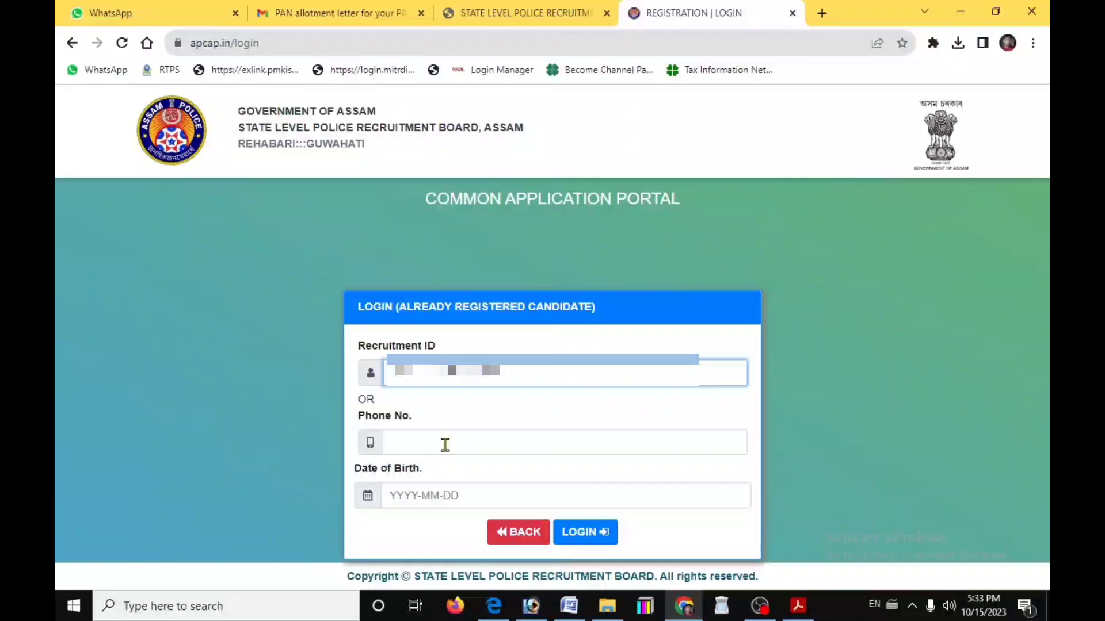
left_click(430, 496)
left_click(500, 314)
scroll(510, 231, "down", 5)
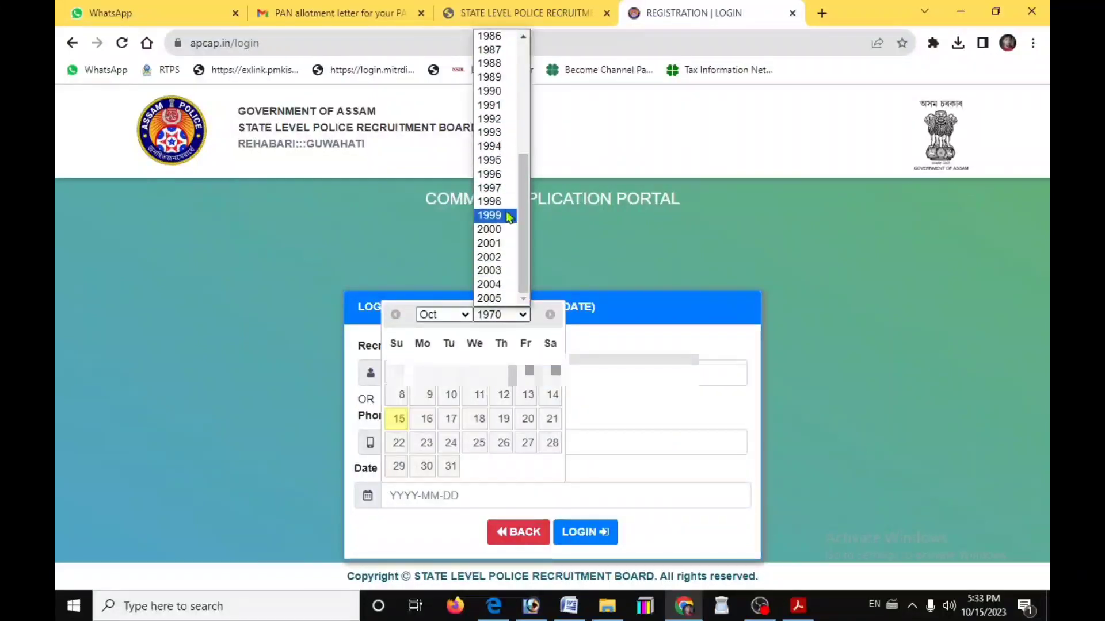
left_click(489, 201)
left_click(443, 314)
left_click(440, 324)
left_click(502, 371)
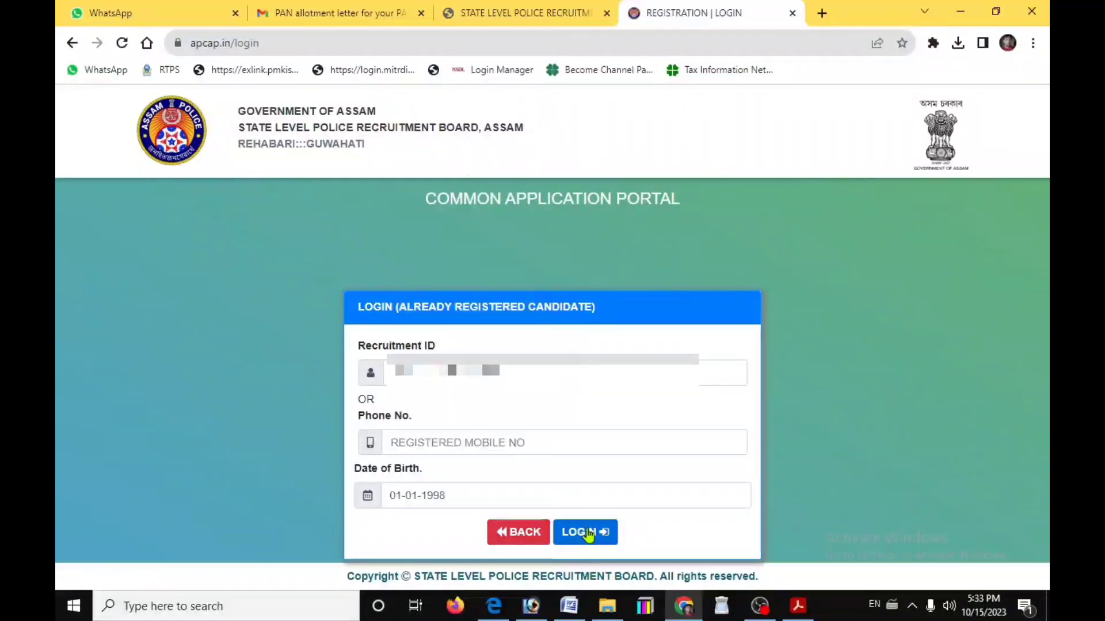
left_click(588, 534)
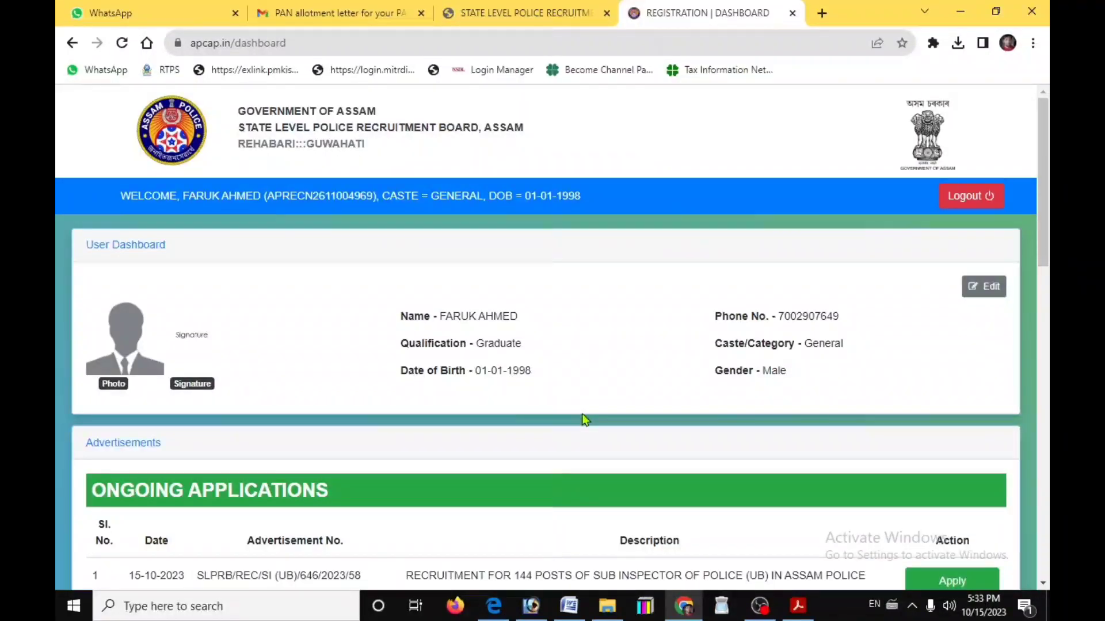
Review the ongoing applications and apply for Sub Inspector of Police (UB)
scroll(583, 419, "down", 4)
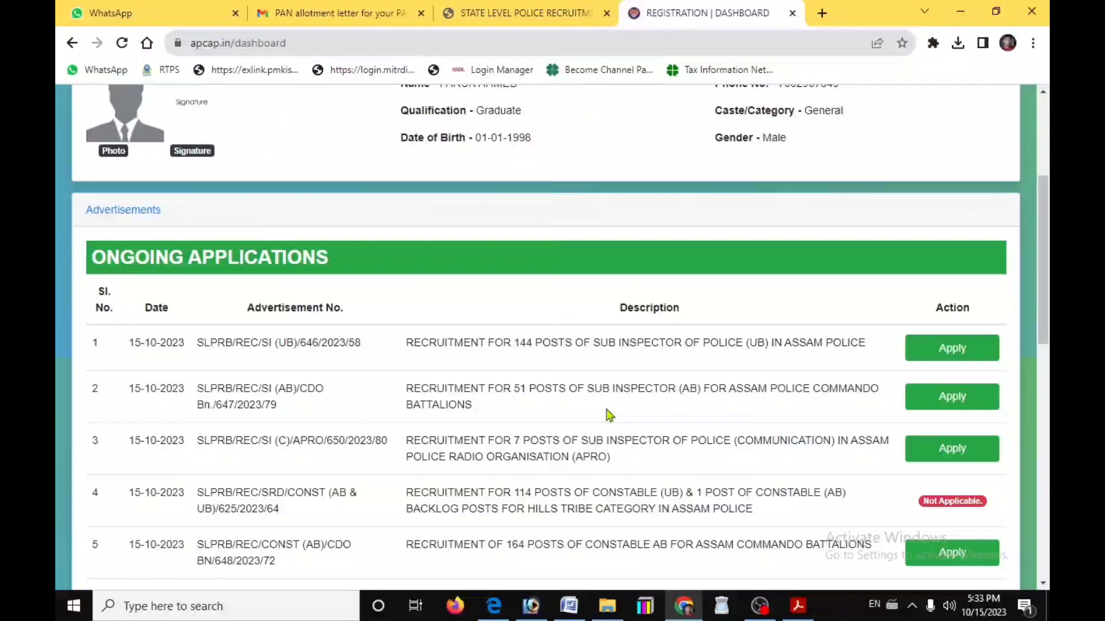
scroll(610, 414, "down", 4)
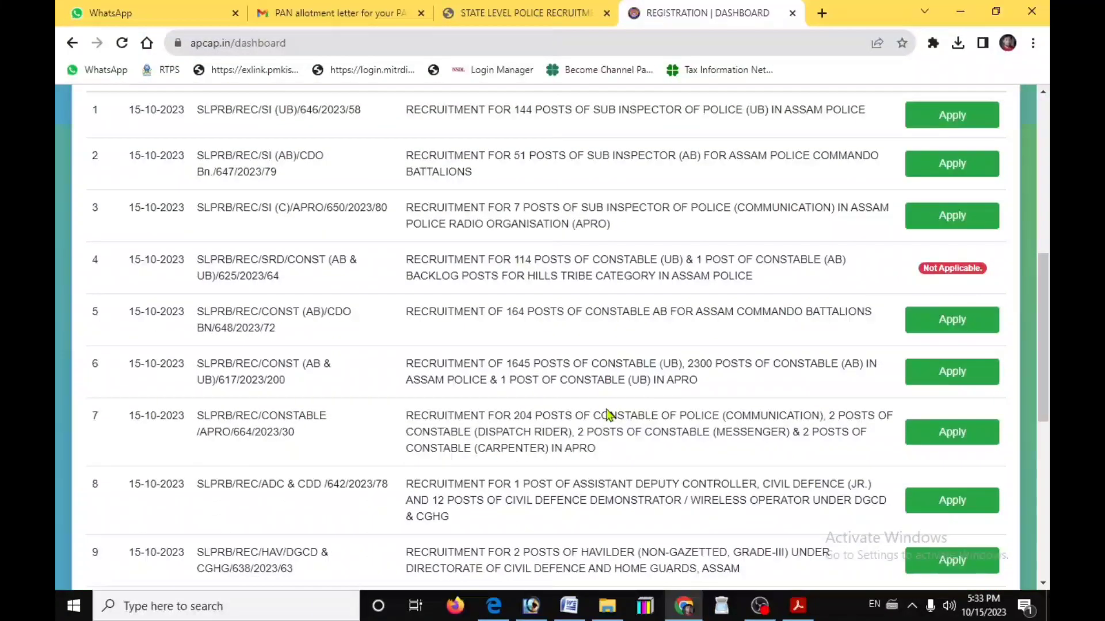
scroll(608, 413, "down", 8)
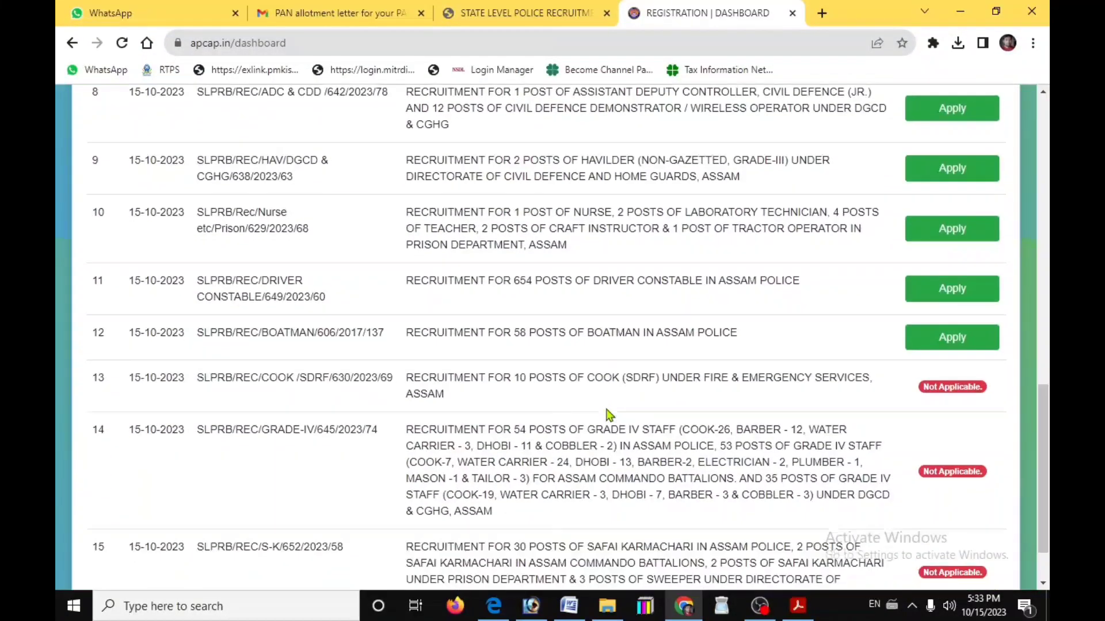
scroll(608, 413, "up", 10)
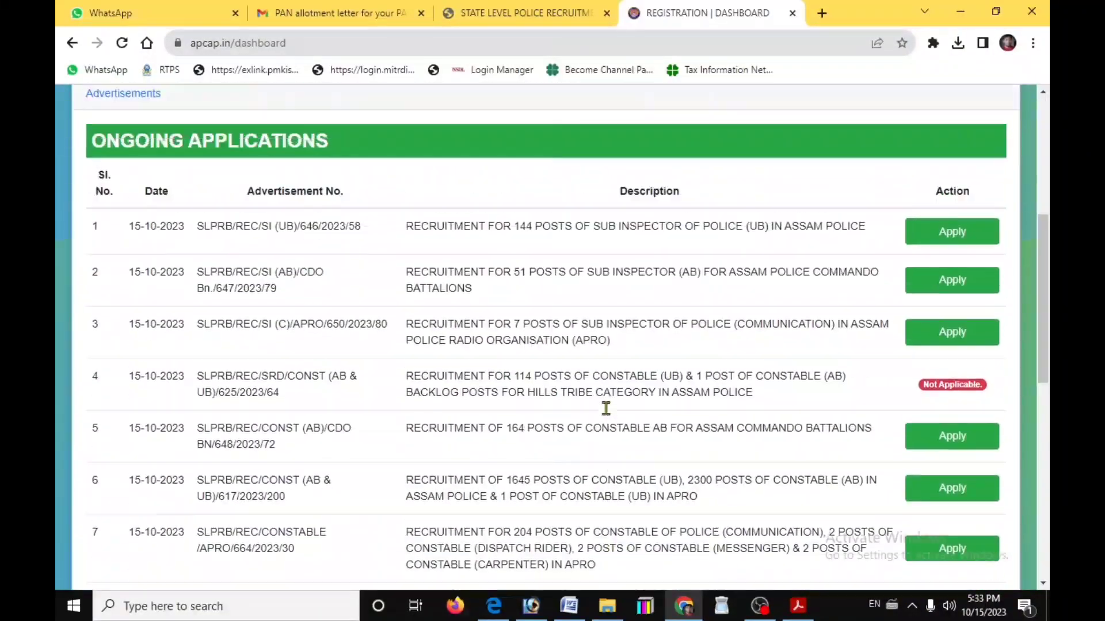
scroll(608, 414, "up", 1)
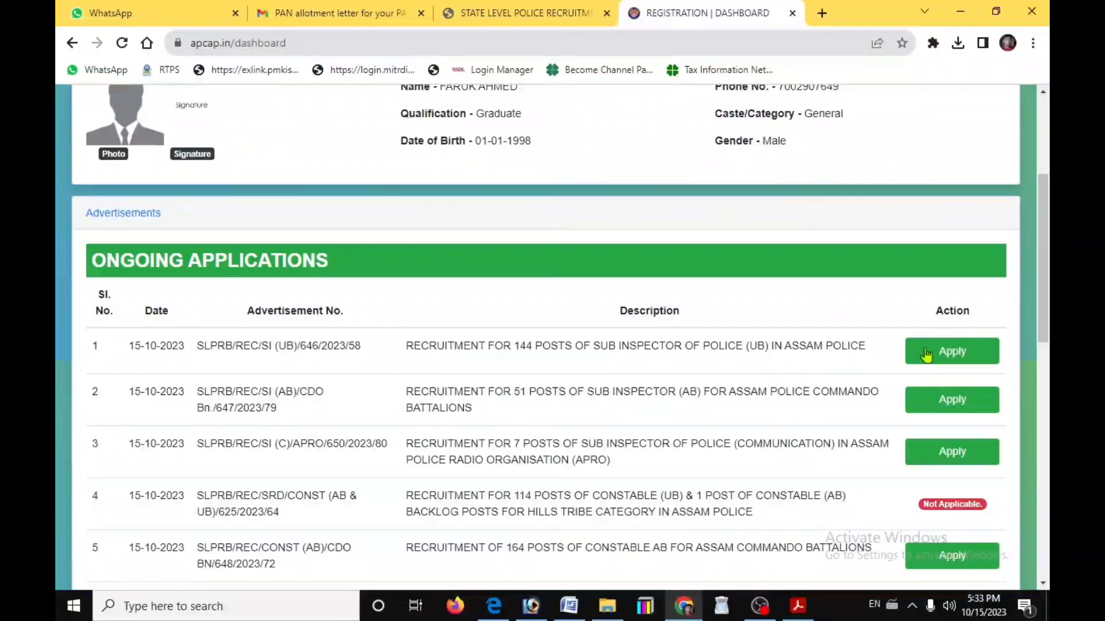
left_click(952, 354)
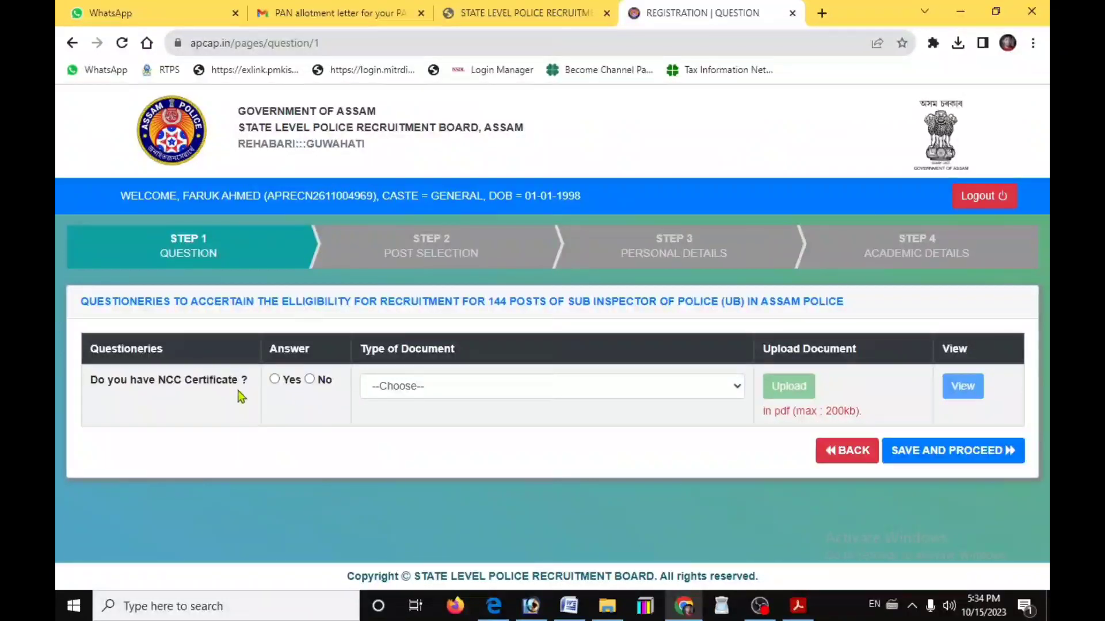
Answer No to NCC, select the Sub Inspector of Police (UB) post and save
left_click(311, 380)
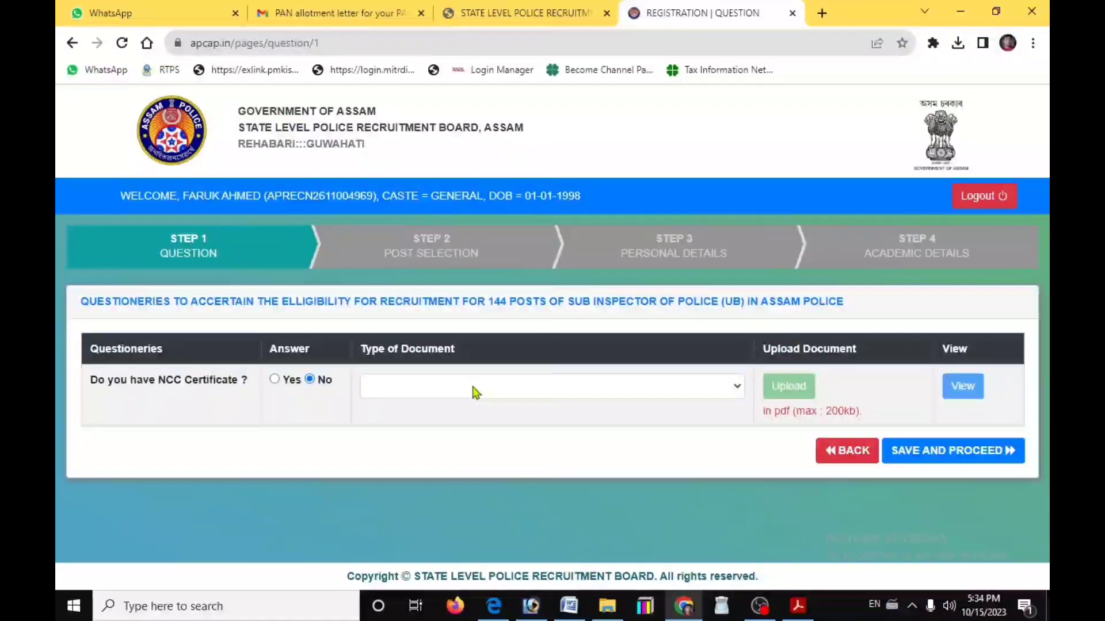
left_click(936, 453)
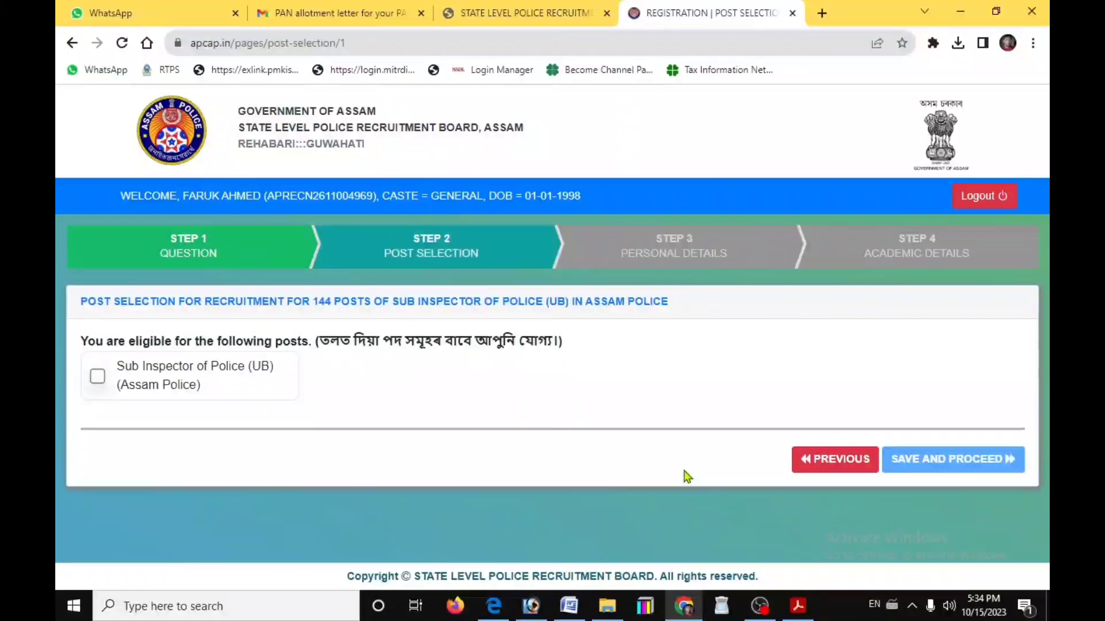
left_click(98, 377)
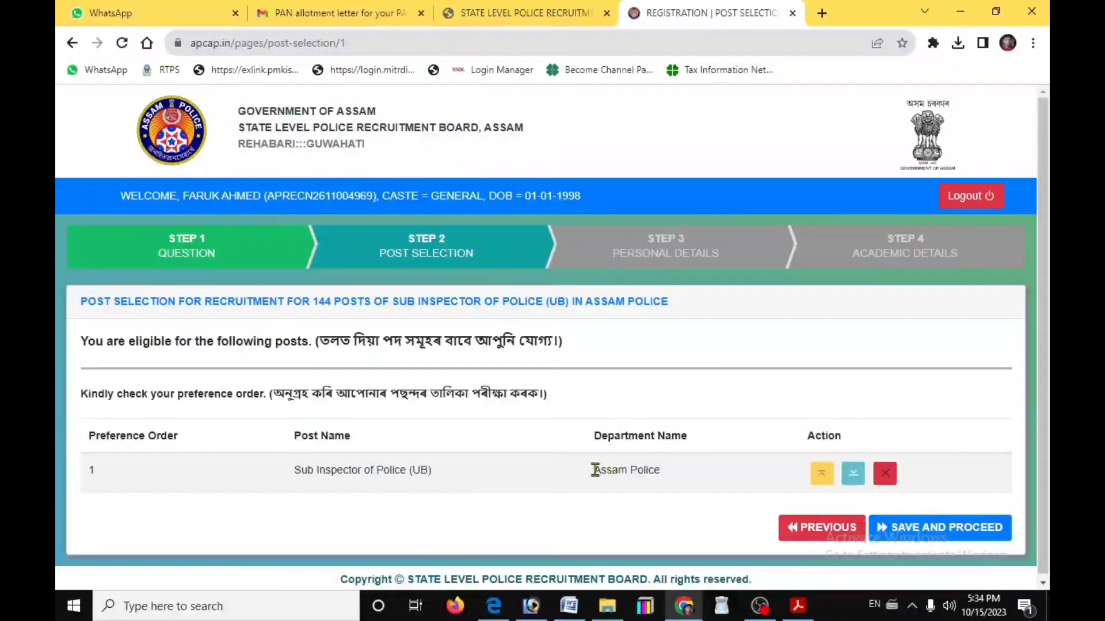
left_click(908, 527)
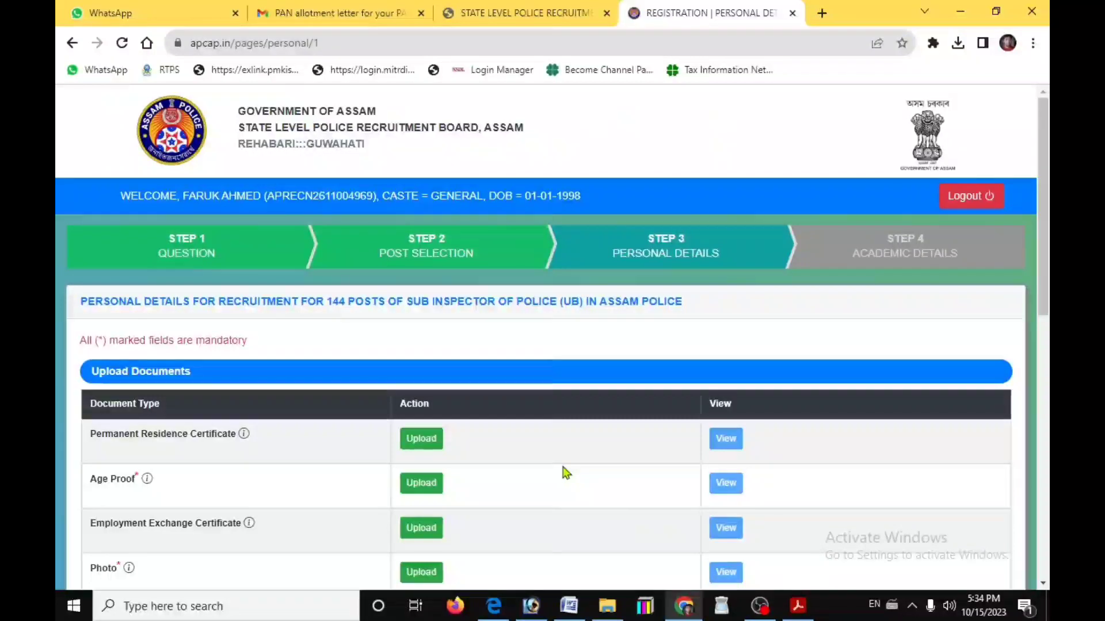
Upload the aadhaar card PDF as the Permanent Residence Certificate
scroll(566, 471, "down", 3)
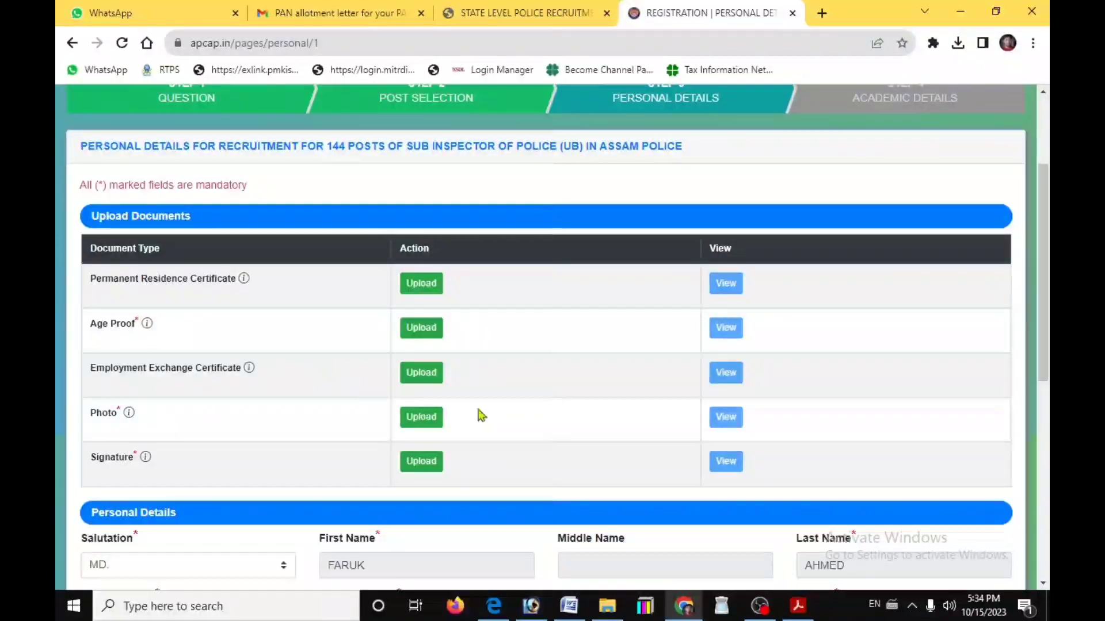
scroll(540, 379, "up", 1)
left_click(415, 377)
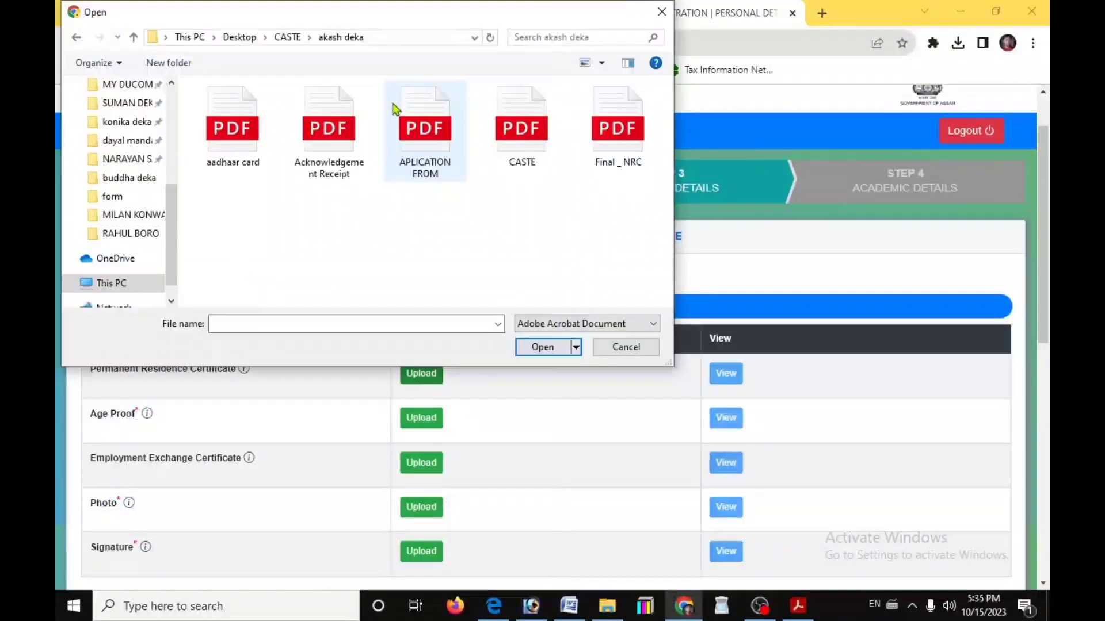
left_click(234, 130)
left_click(537, 347)
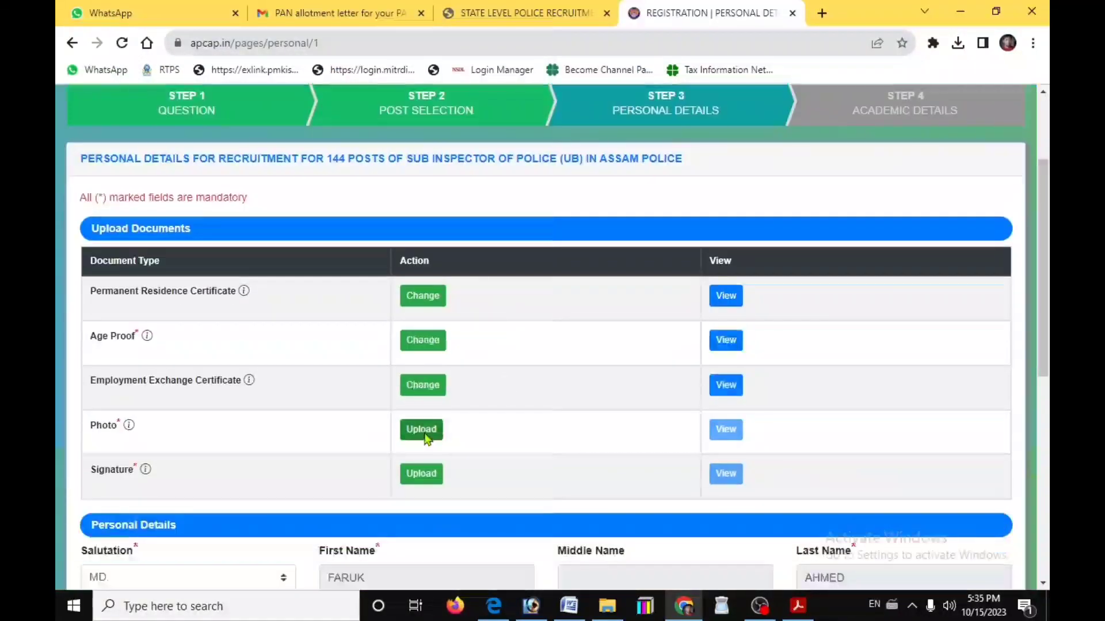
Upload the PHOTO image as the candidate's photograph and dismiss the success message
left_click(425, 430)
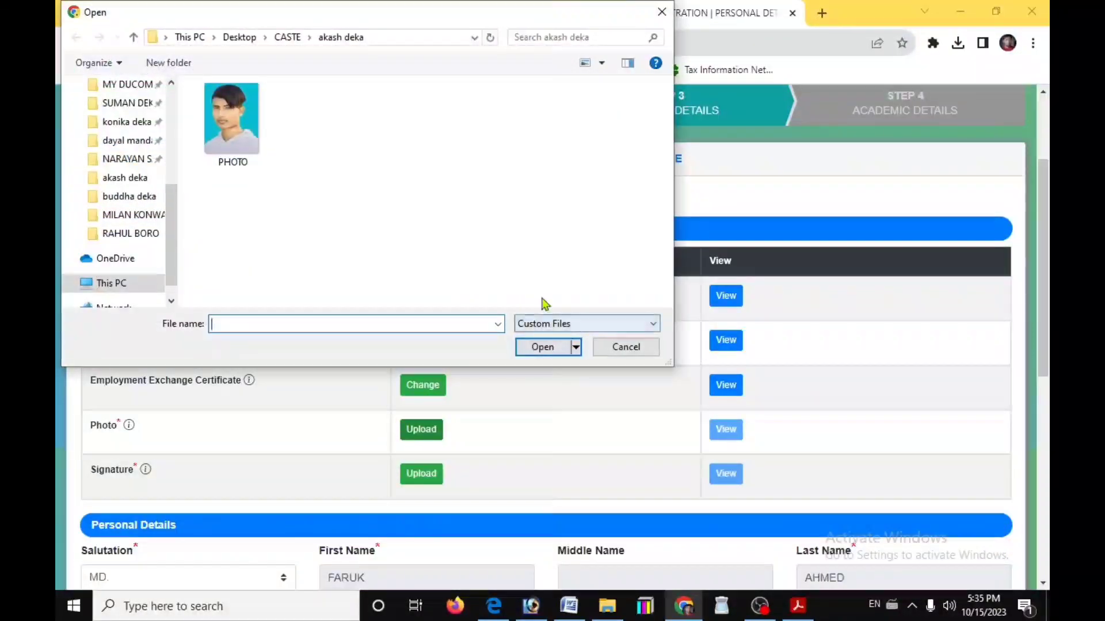
left_click(231, 118)
left_click(542, 347)
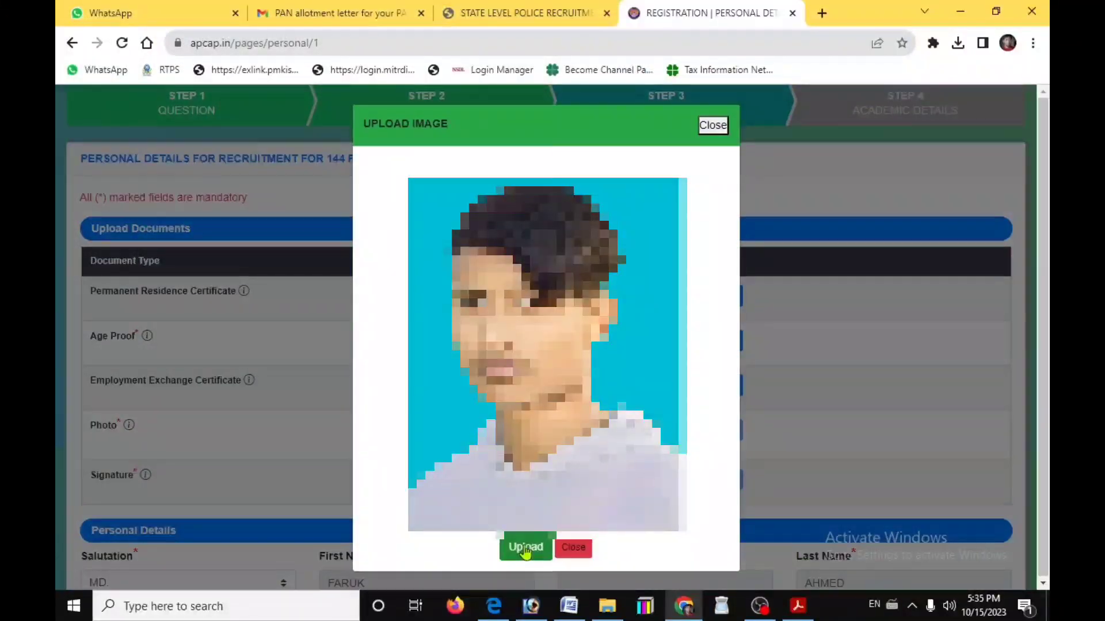
left_click(526, 548)
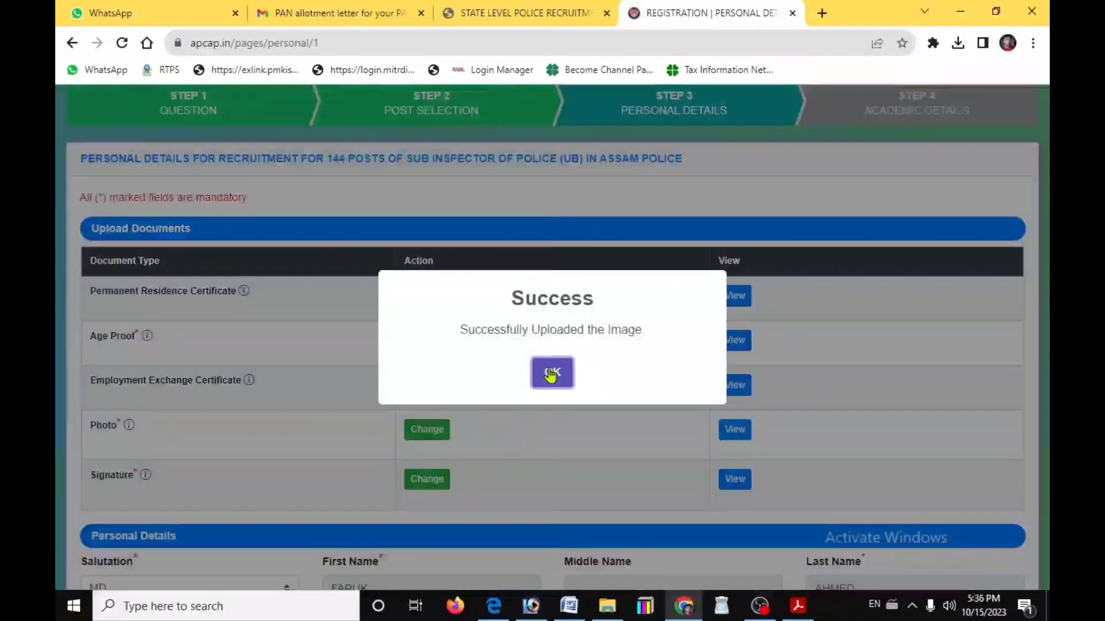
left_click(551, 374)
scroll(511, 475, "down", 4)
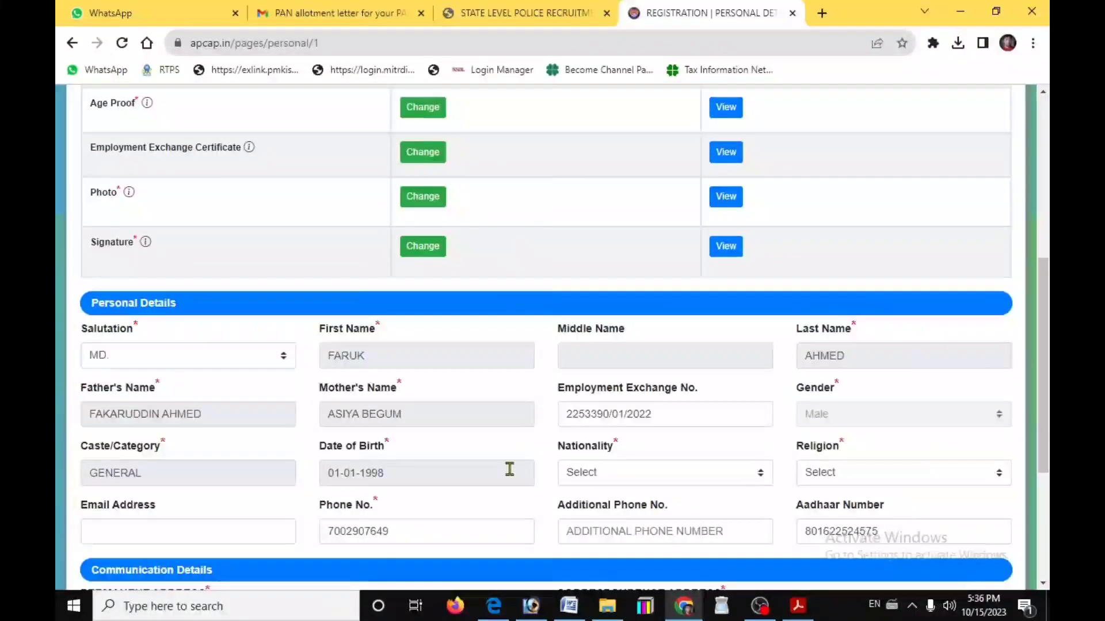
Set nationality to Indian and religion to Islam
scroll(552, 452, "down", 1)
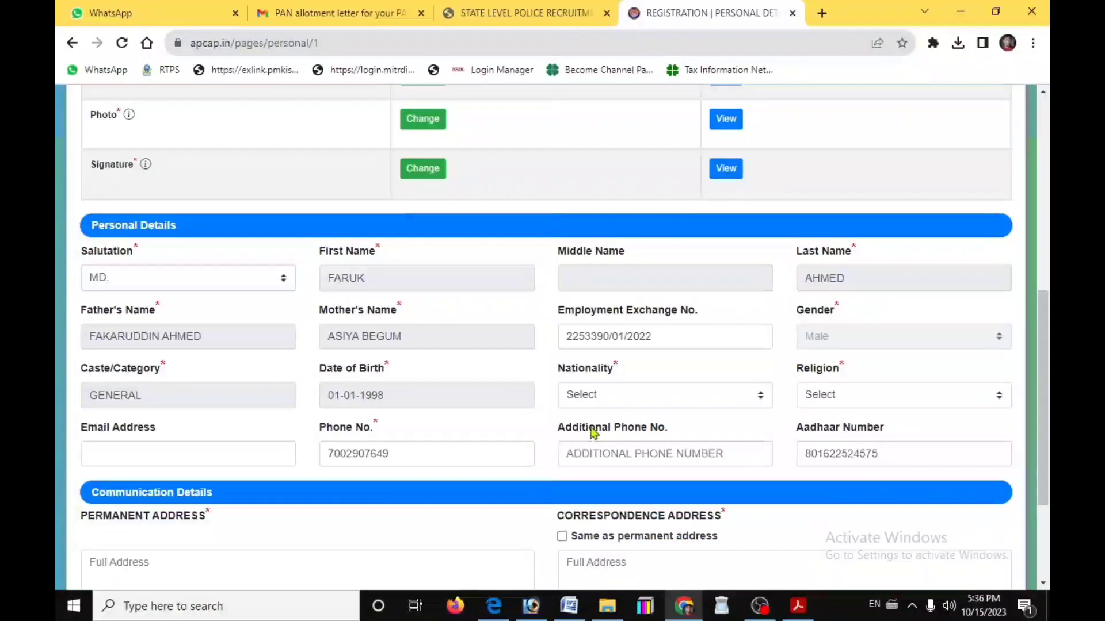
left_click(605, 396)
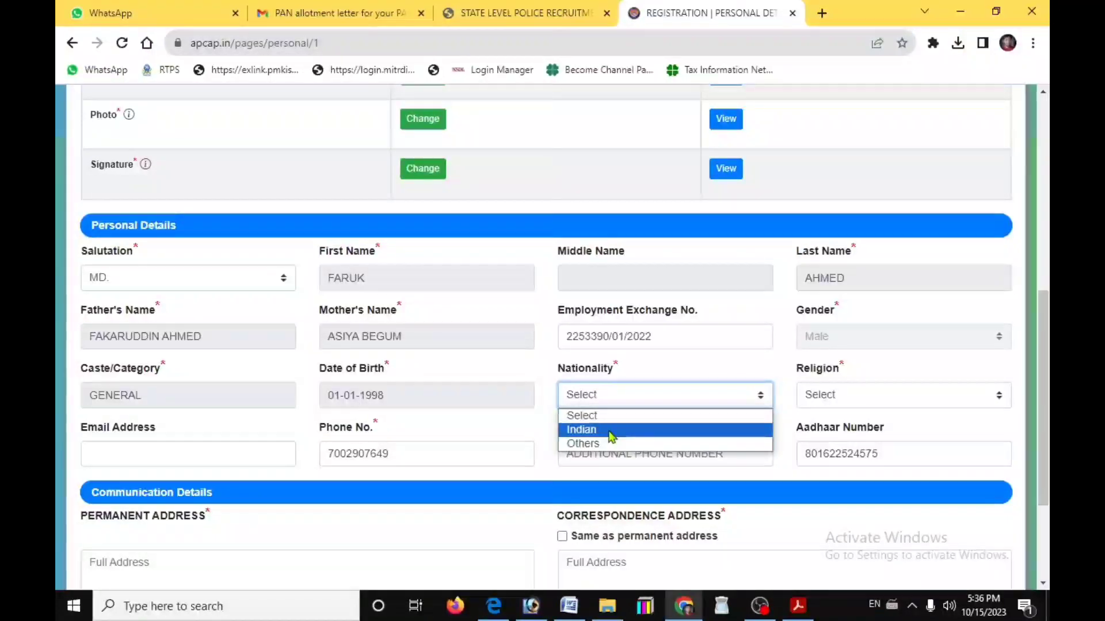
left_click(610, 436)
left_click(844, 397)
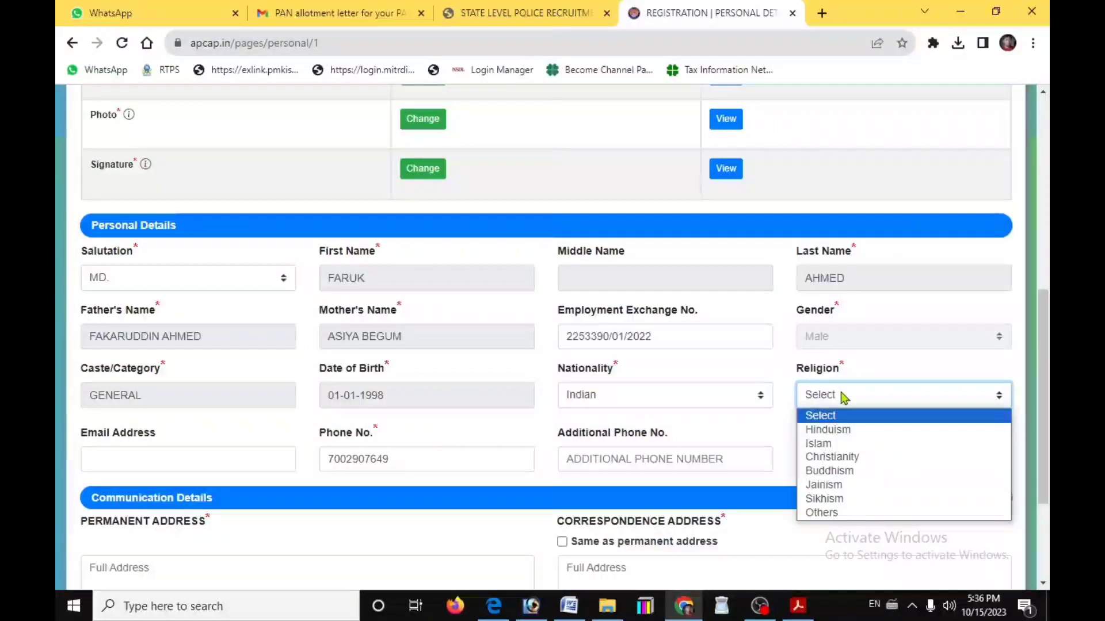
left_click(818, 443)
Enter the permanent address and mark the correspondence address as the same
scroll(830, 380, "down", 3)
left_click(216, 406)
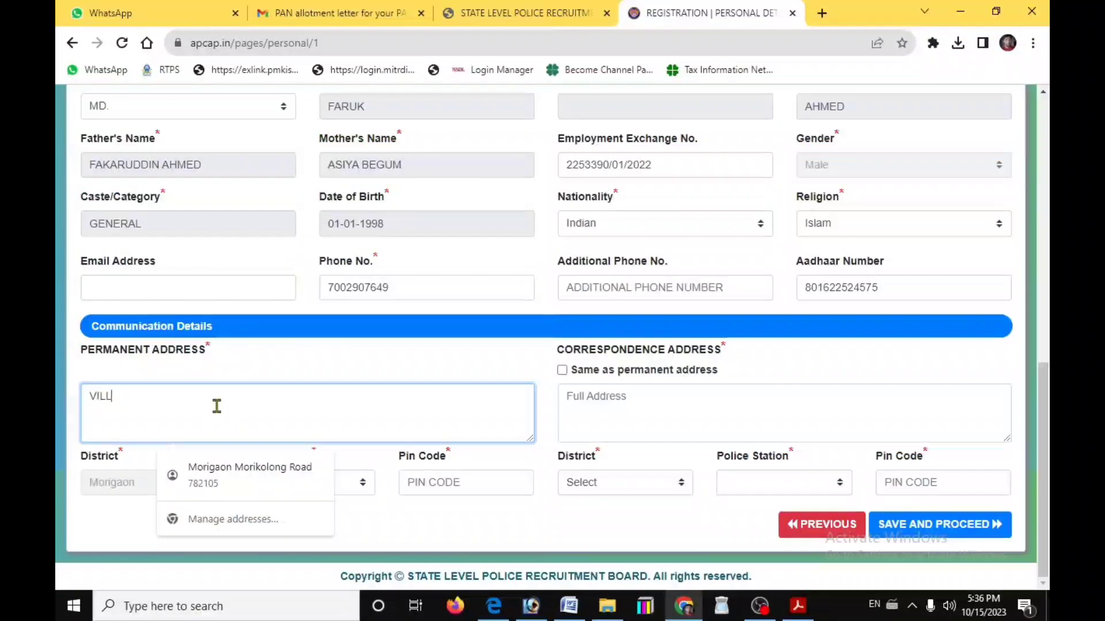
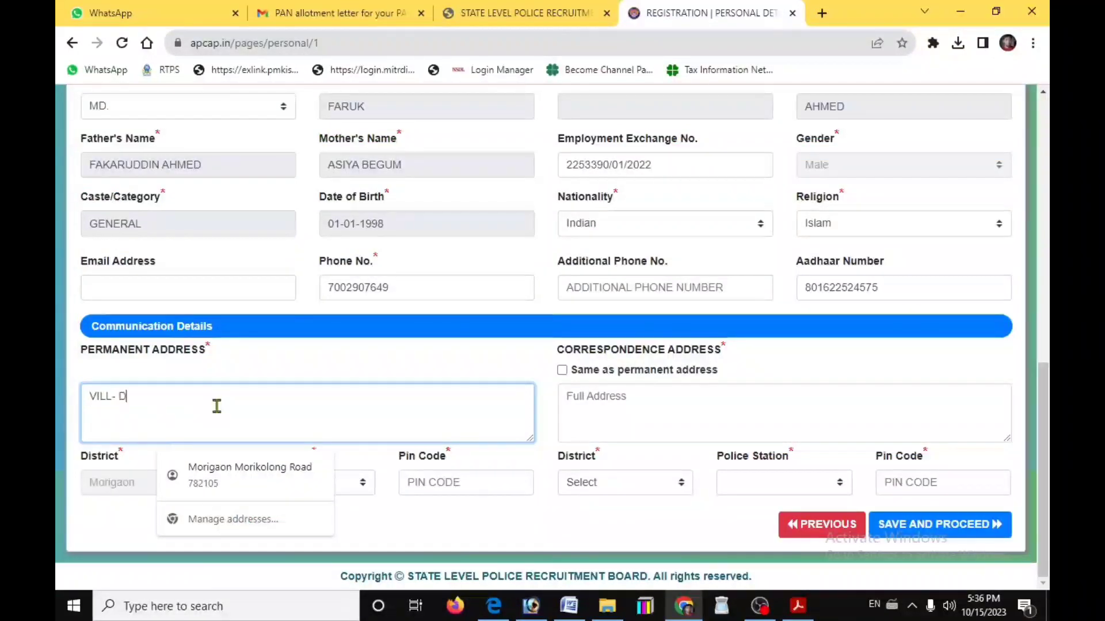
key("Left")
key("Left")
key("Left")
key("Left")
key("Left")
key("End")
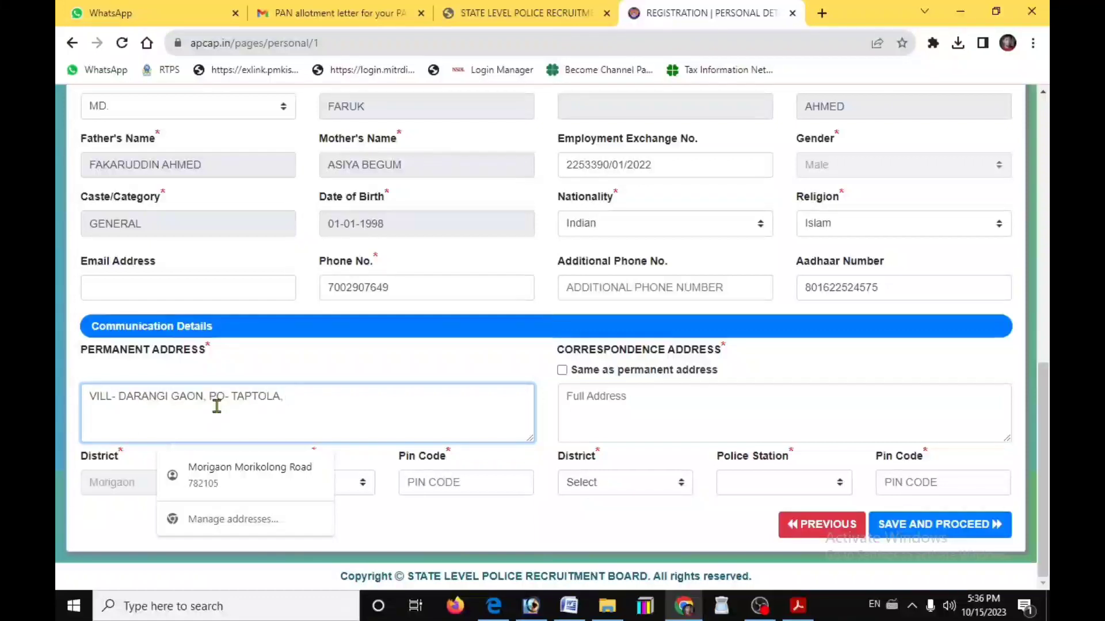
left_click(562, 370)
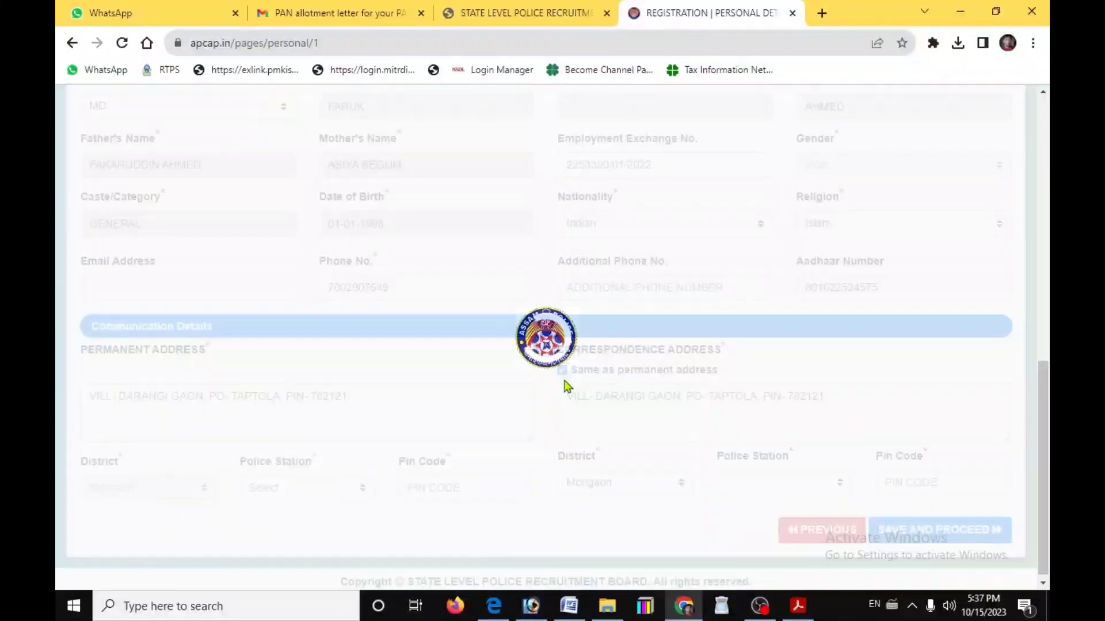
Choose Bhuragaon PS for both addresses, enter the pin code, and save personal details
left_click(291, 496)
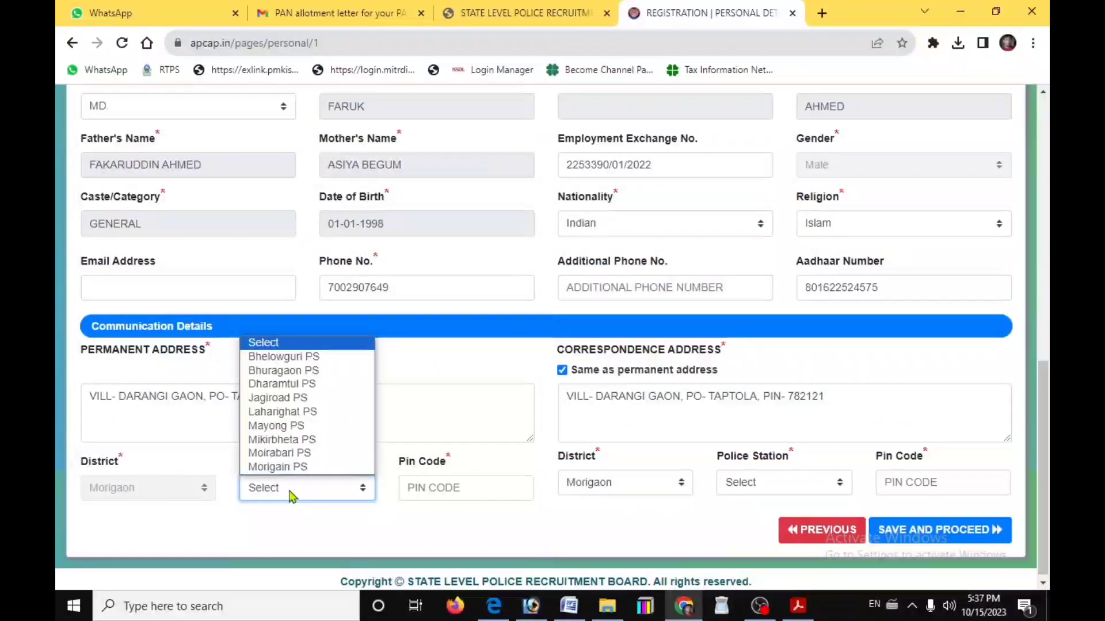
left_click(309, 373)
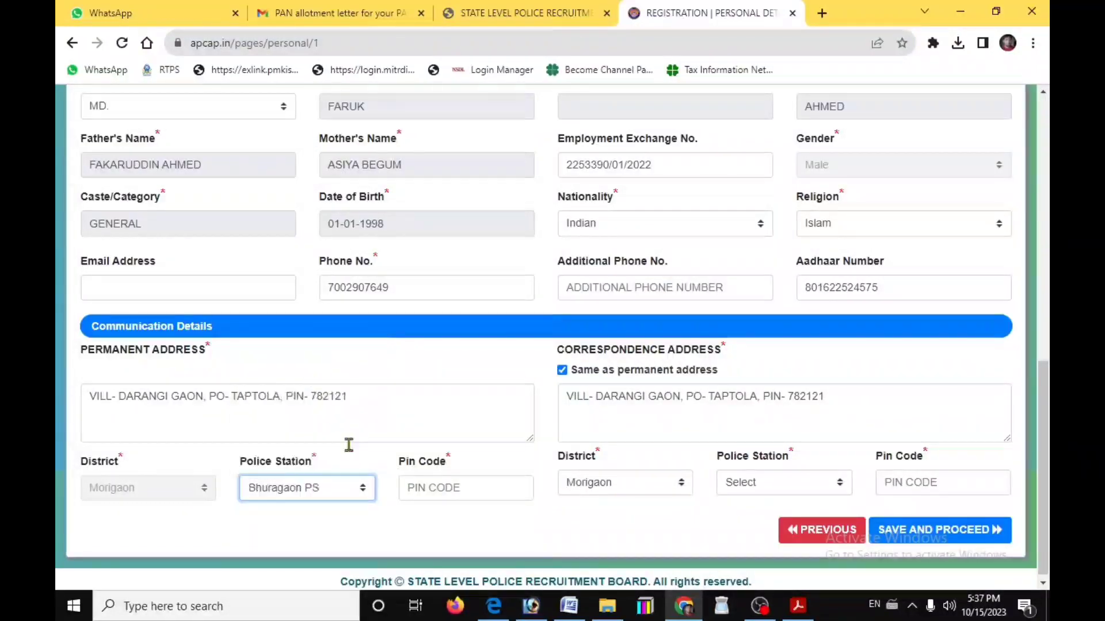
left_click(449, 493)
left_click(453, 489)
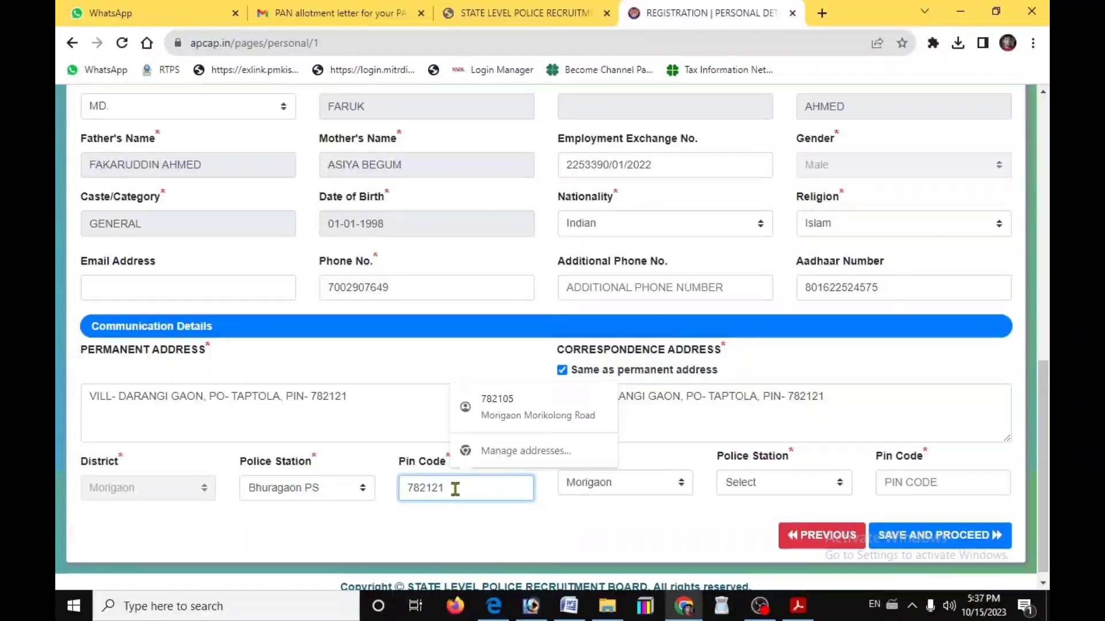
left_click(794, 483)
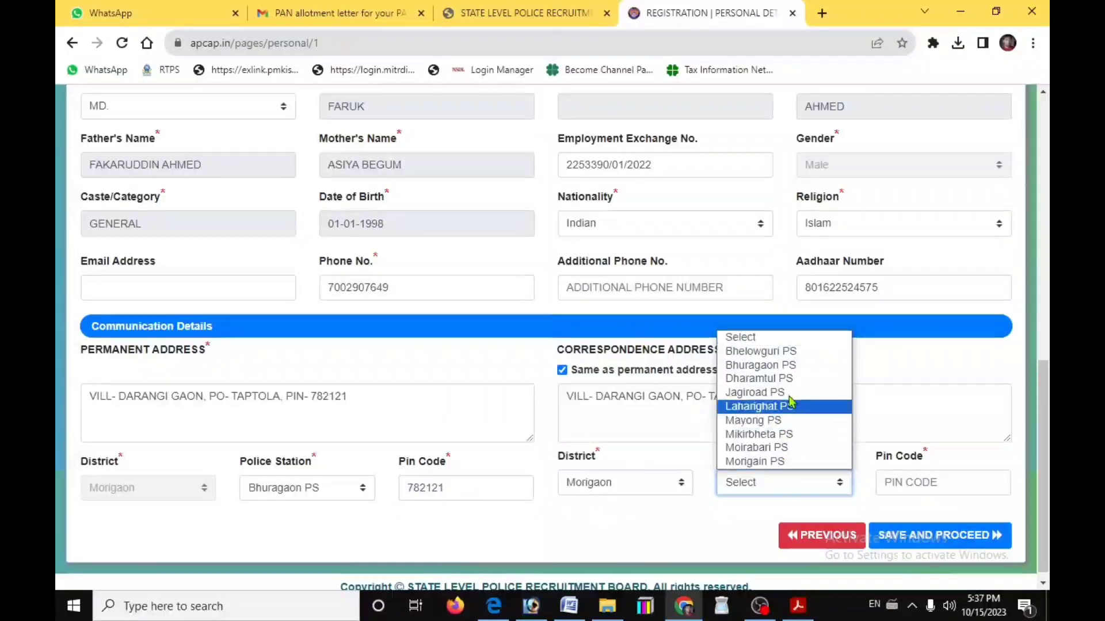
left_click(787, 366)
left_click(944, 537)
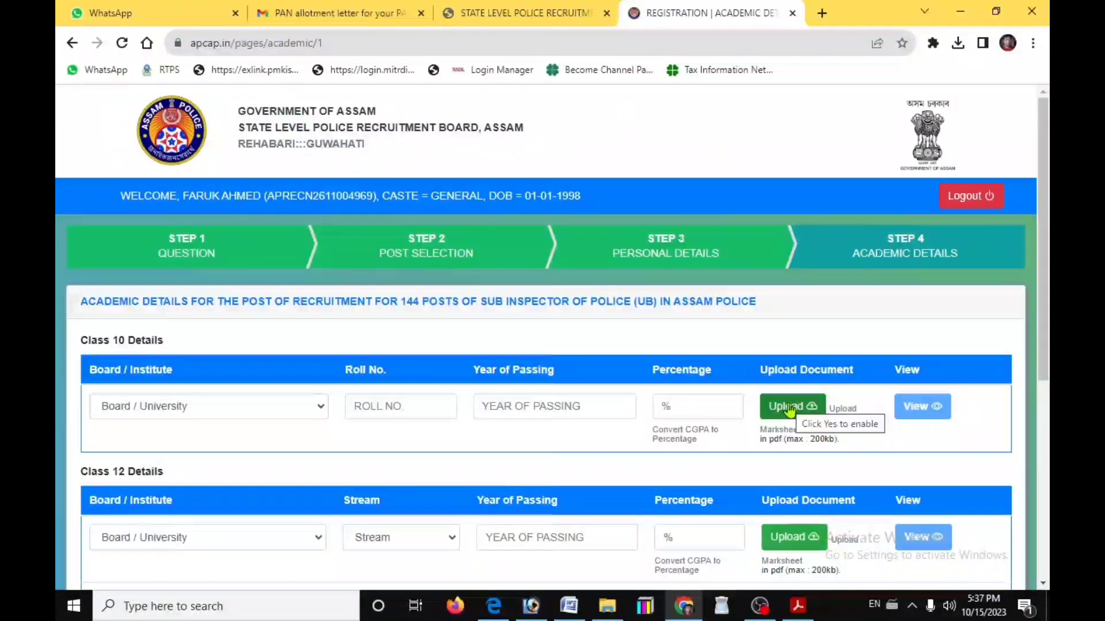
Enter Class 10 details: SEBA board, roll number, passed 2016, 50%, with marksheet uploaded
left_click(178, 406)
left_click(117, 437)
left_click(387, 404)
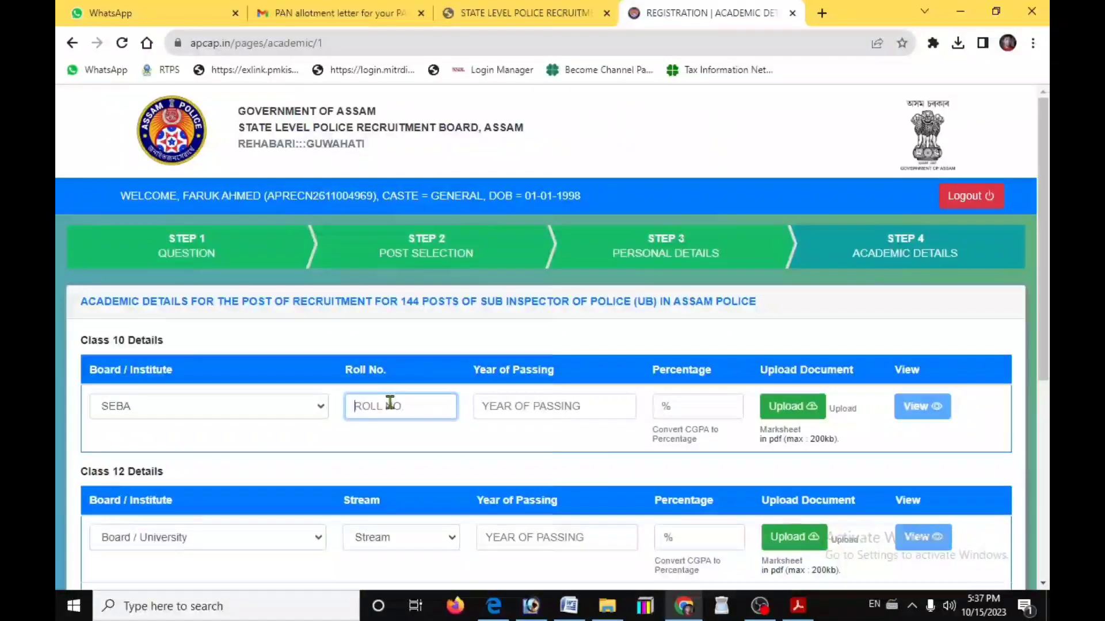
left_click(518, 409)
type("2016")
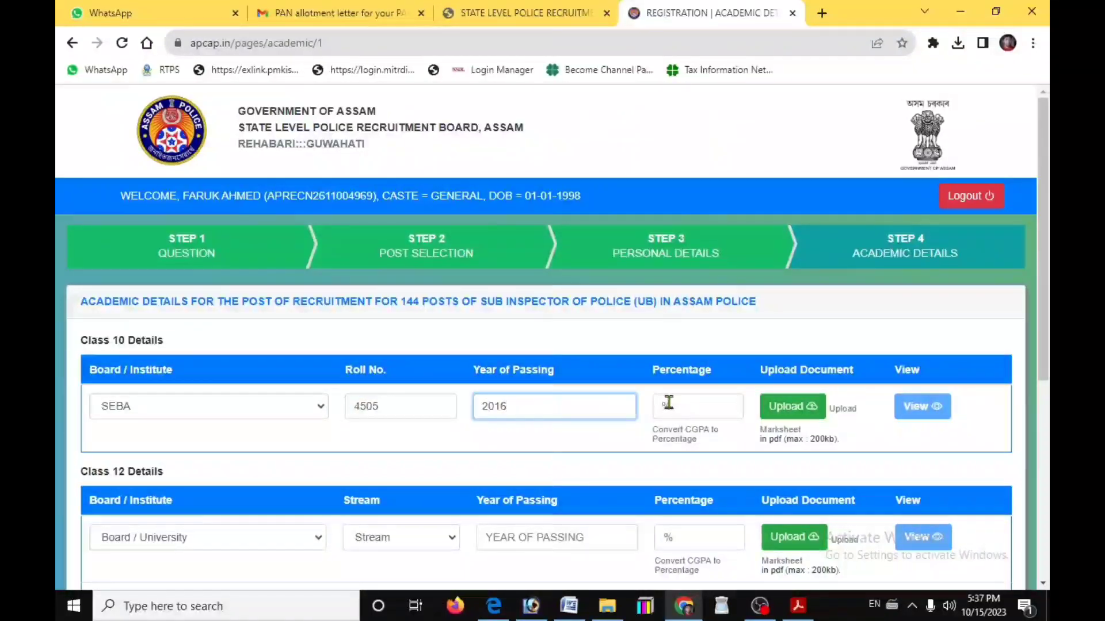
left_click(665, 405)
type("50")
left_click(793, 406)
left_click(241, 138)
left_click(546, 347)
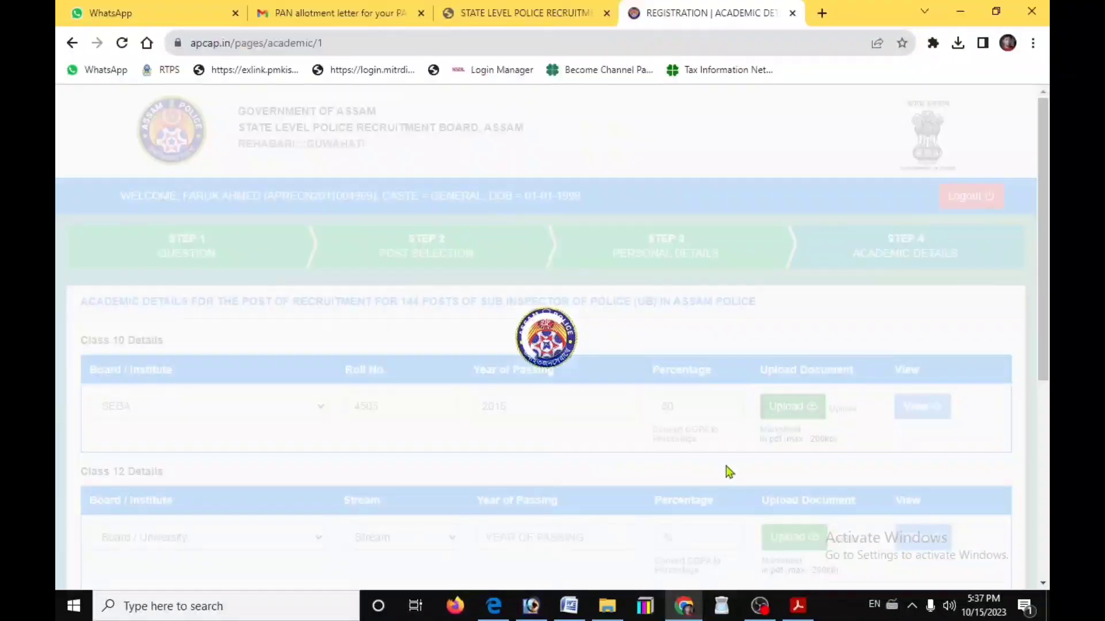
Enter Class 12 details: AHSEC board, COMMERCE stream, year of passing, and upload the marksheet
scroll(599, 475, "down", 3)
left_click(207, 382)
left_click(136, 414)
left_click(401, 382)
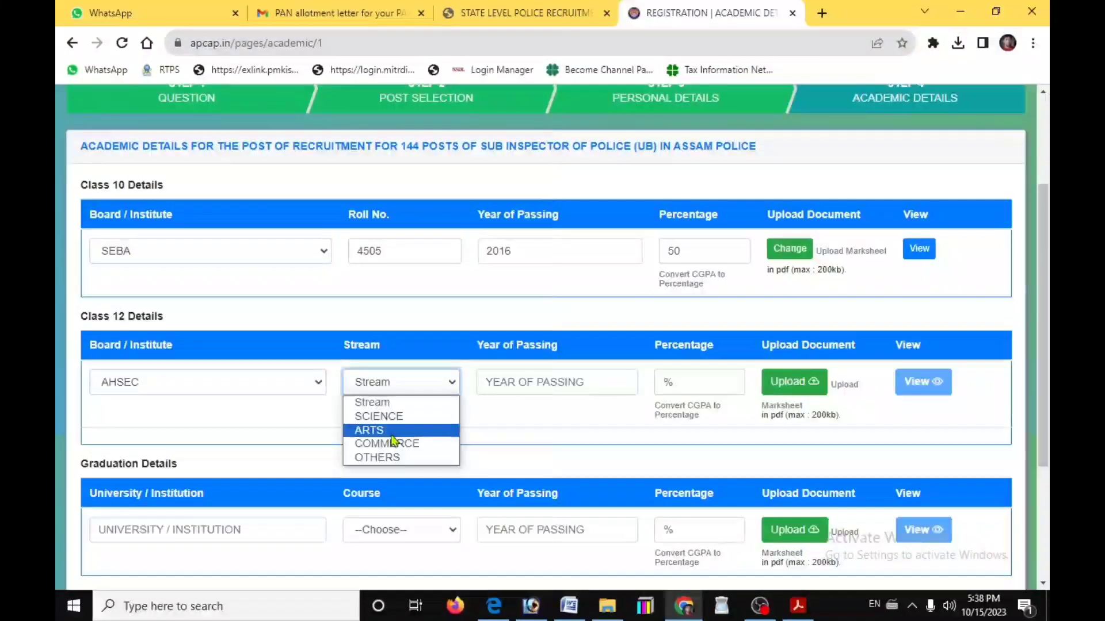
left_click(383, 444)
left_click(533, 382)
type("2018")
key("Tab")
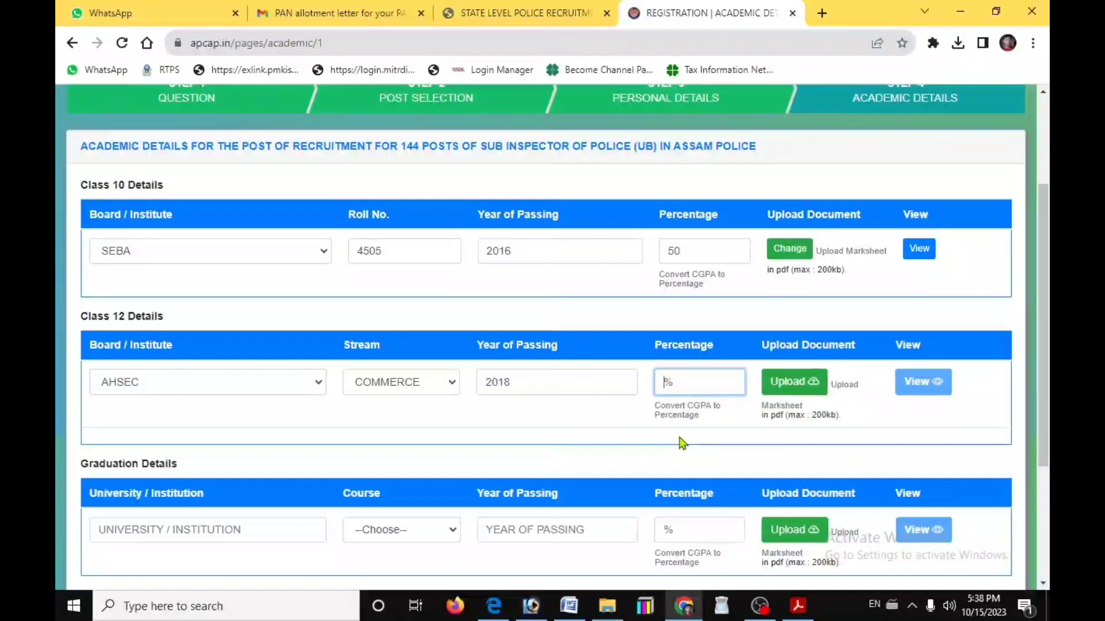
left_click(794, 382)
double_click(233, 123)
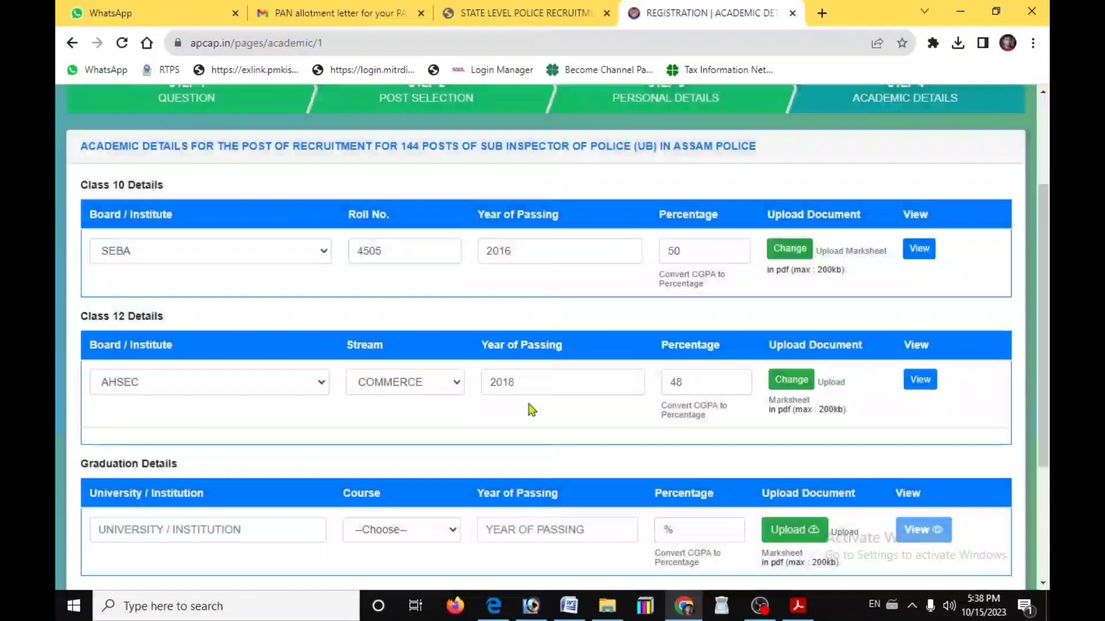
Enter graduation as GAUHATI UNIVERSITY, B.Com, passed 2021, with its percentage
scroll(530, 412, "down", 2)
left_click(232, 374)
type("GU")
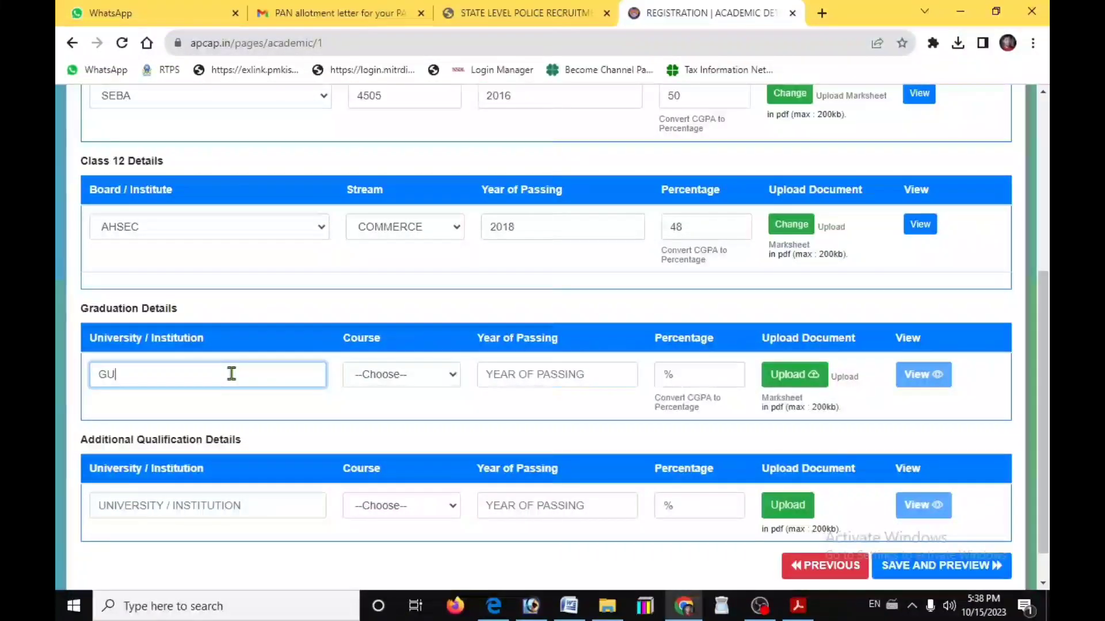
type("WA")
key("BackSpace")
key("BackSpace")
key("BackSpace")
type("AUHATI UNIVERSITY")
left_click(403, 374)
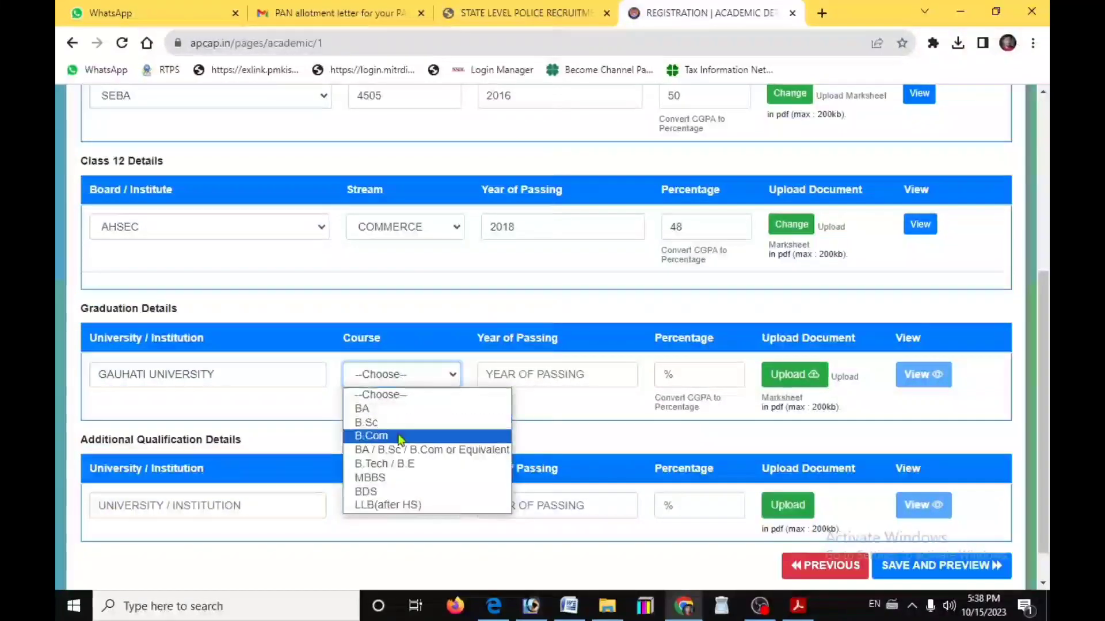
left_click(374, 434)
left_click(498, 385)
type("2021")
key("Tab")
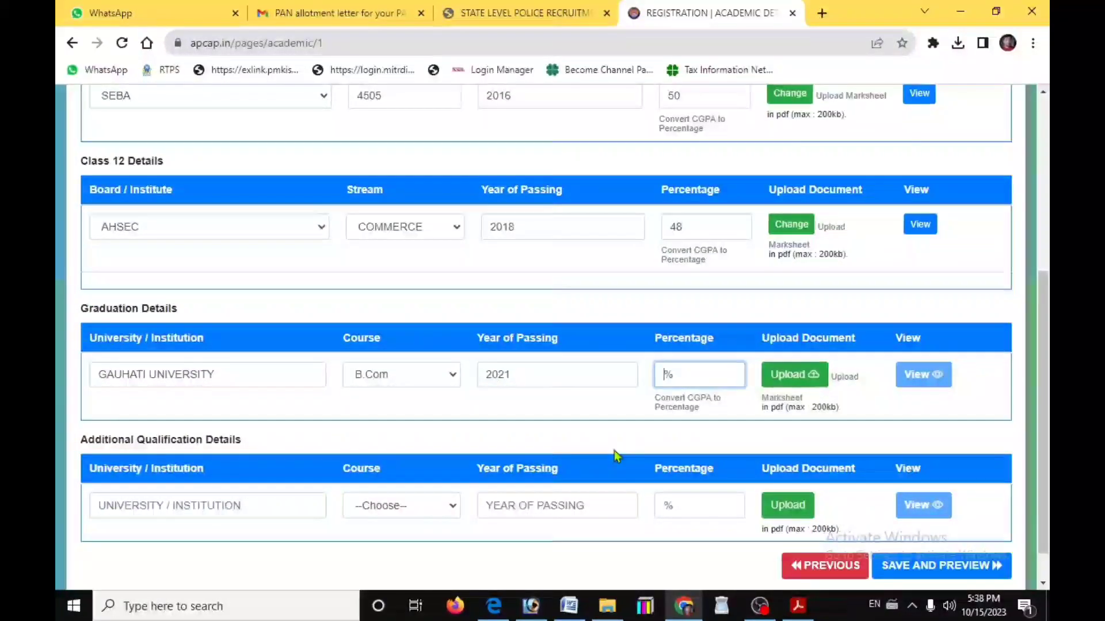
type("52")
Upload the graduation marksheet PDF and save the academic details for preview
left_click(795, 375)
double_click(235, 129)
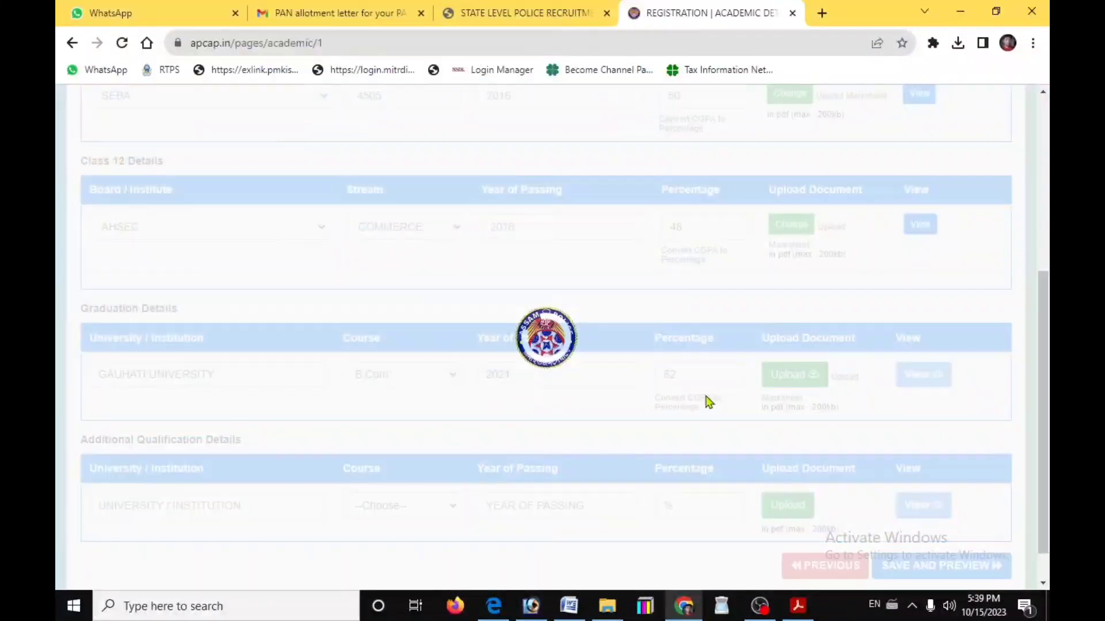
left_click(552, 373)
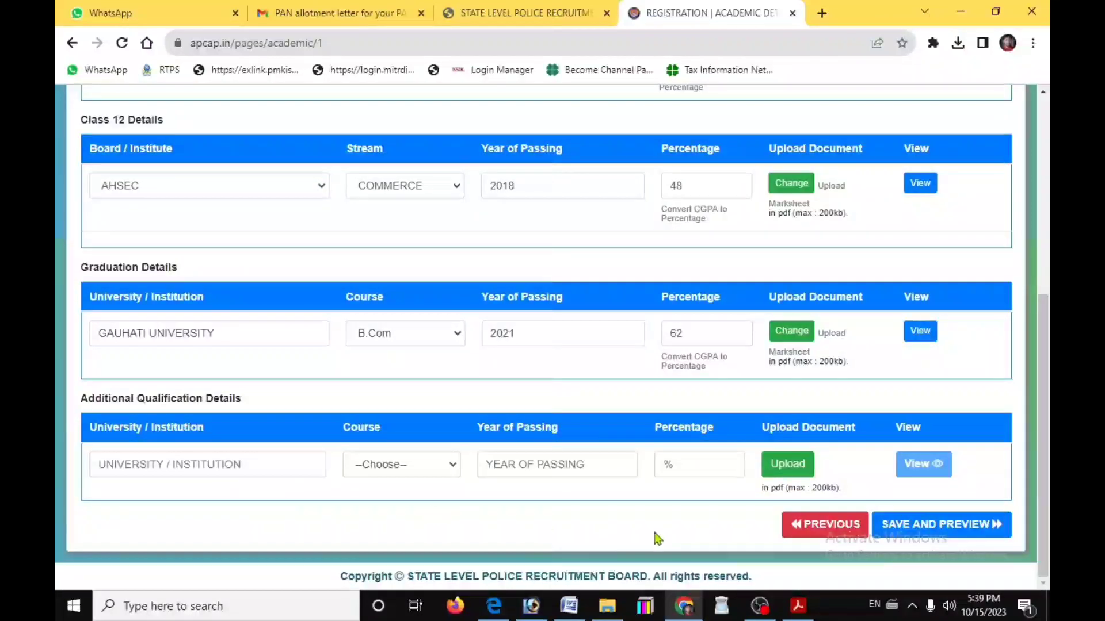
left_click(940, 525)
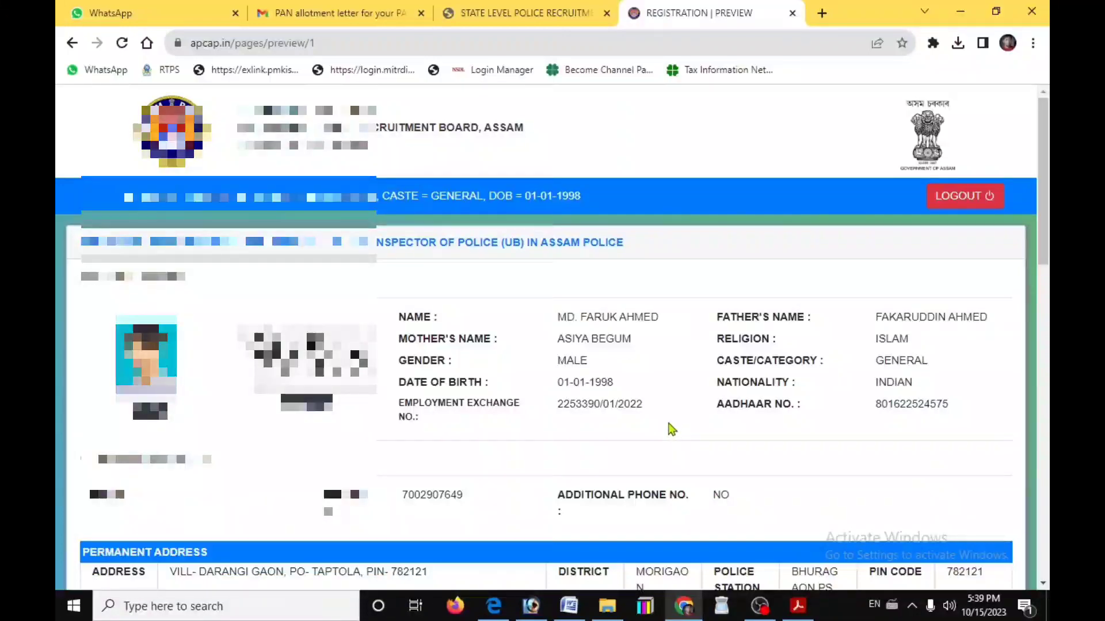
Review the preview down to the three submitted certificates and extra-curricular answers, then confirm
scroll(671, 428, "down", 3)
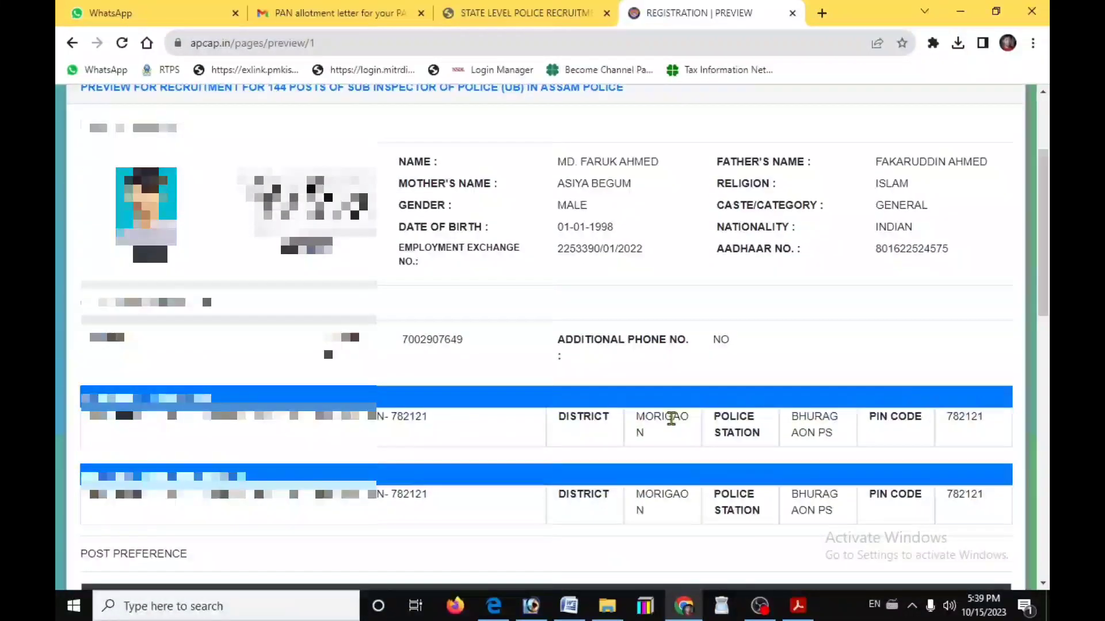
scroll(670, 416, "down", 6)
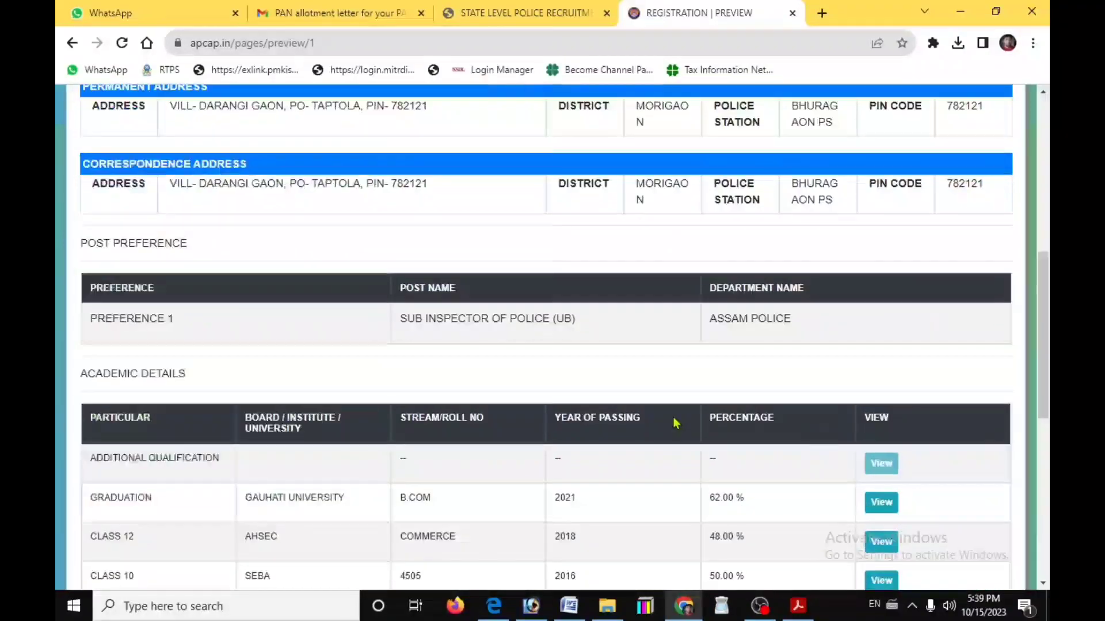
scroll(677, 423, "down", 2)
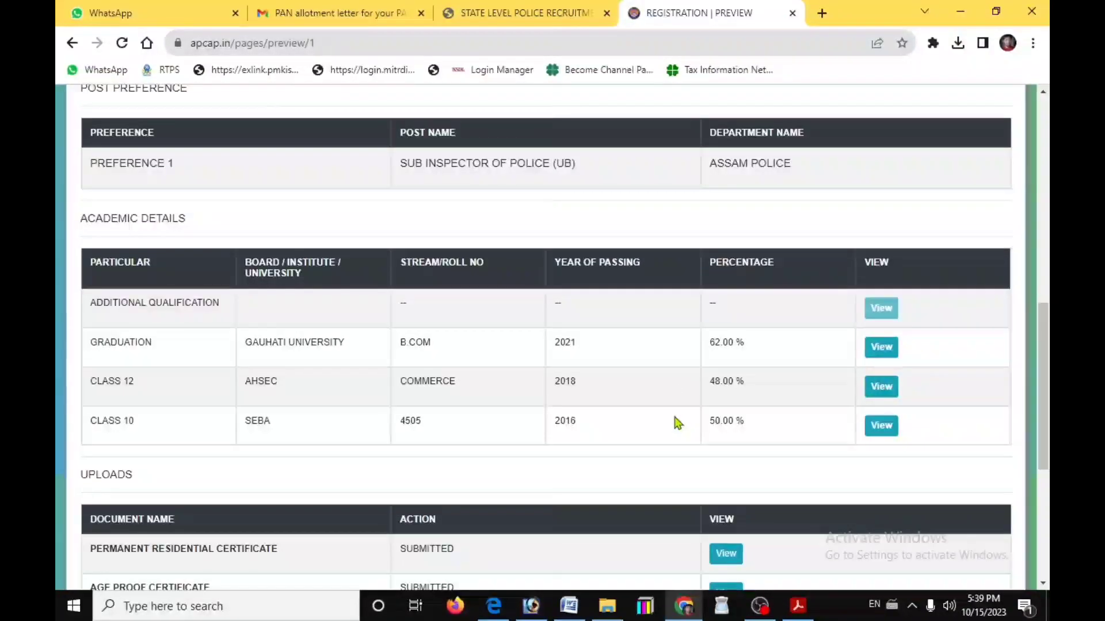
scroll(678, 423, "down", 4)
scroll(679, 424, "down", 2)
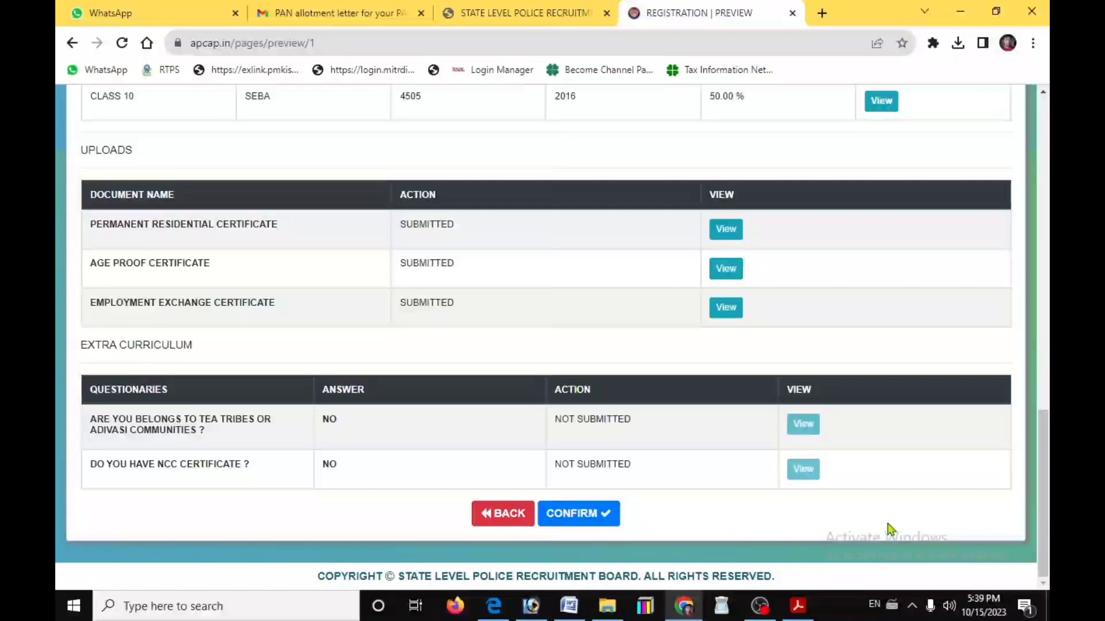
left_click(578, 513)
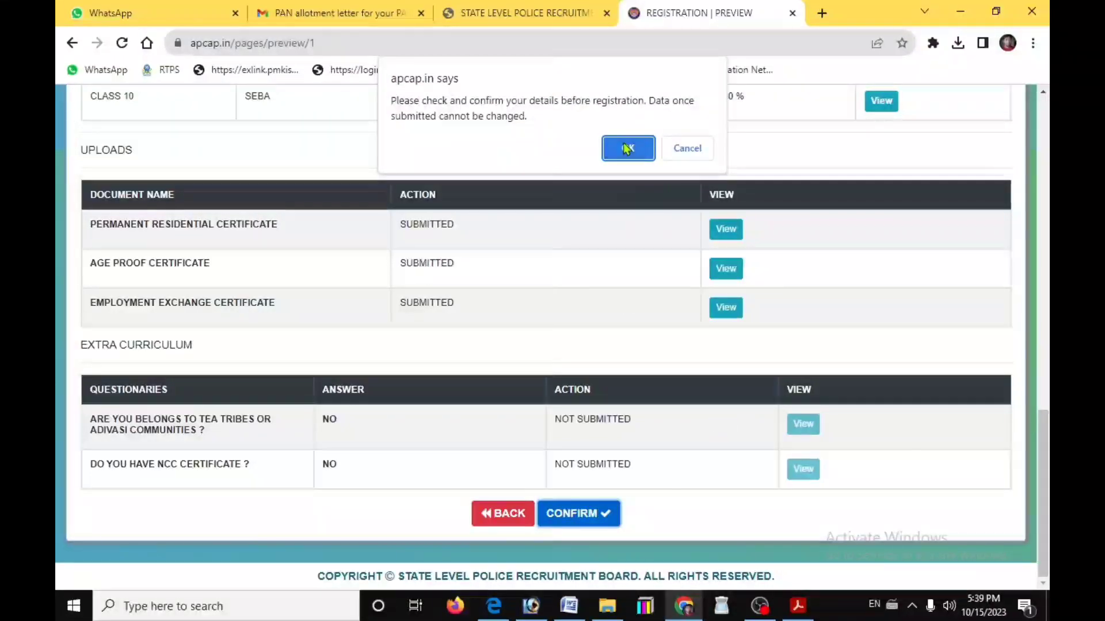
Accept the no-changes warning, verify with the phone OTP, and finish the Sub Inspector submission
left_click(628, 149)
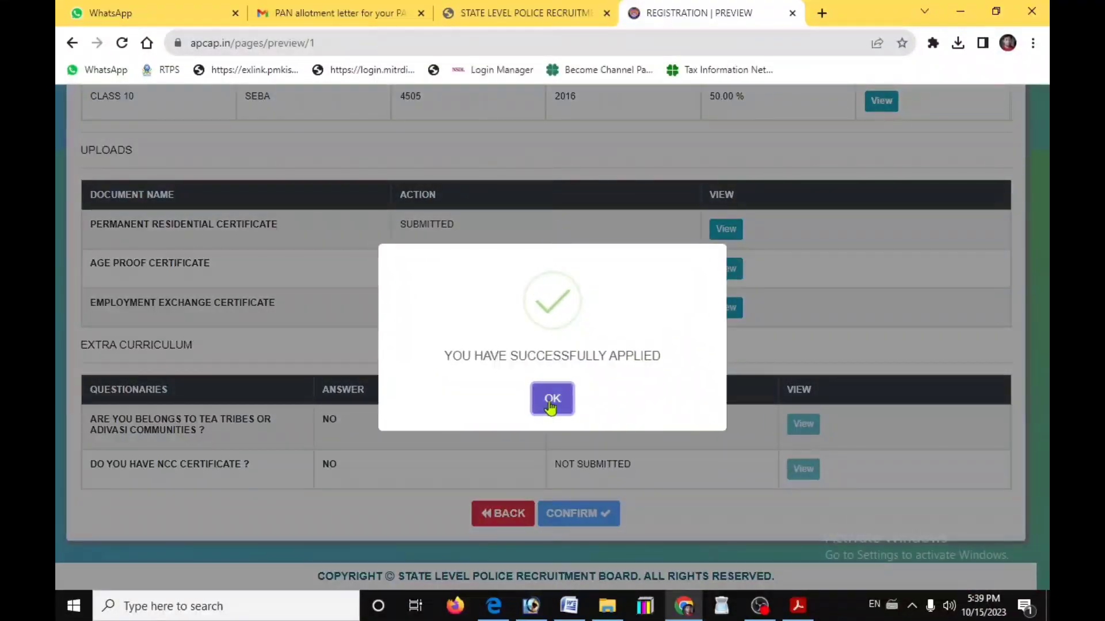
left_click(550, 403)
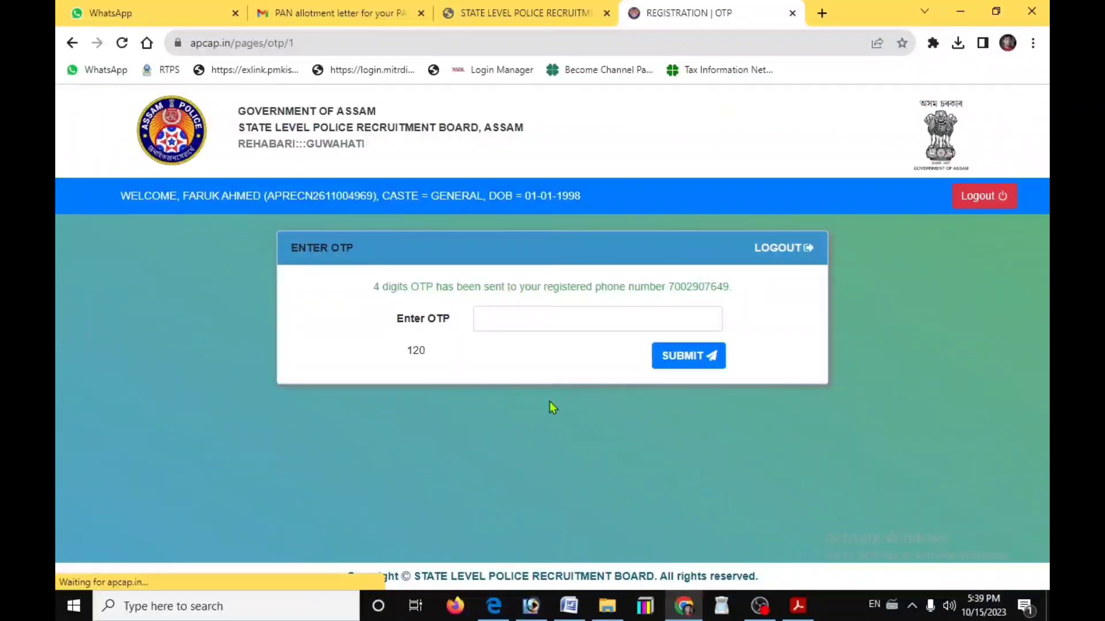
left_click(543, 323)
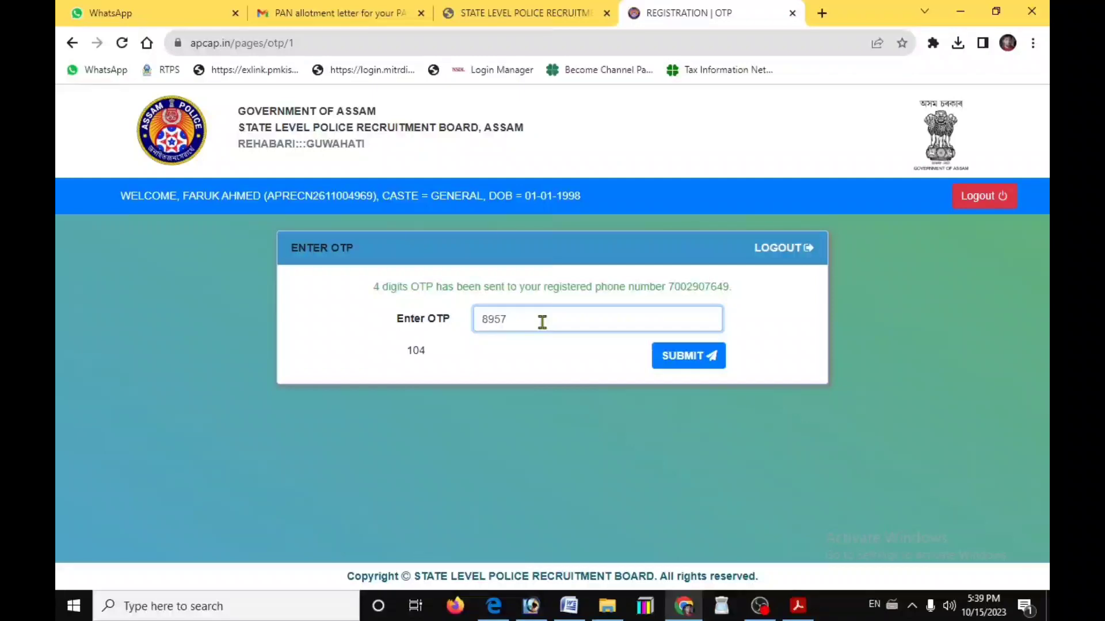
left_click(665, 359)
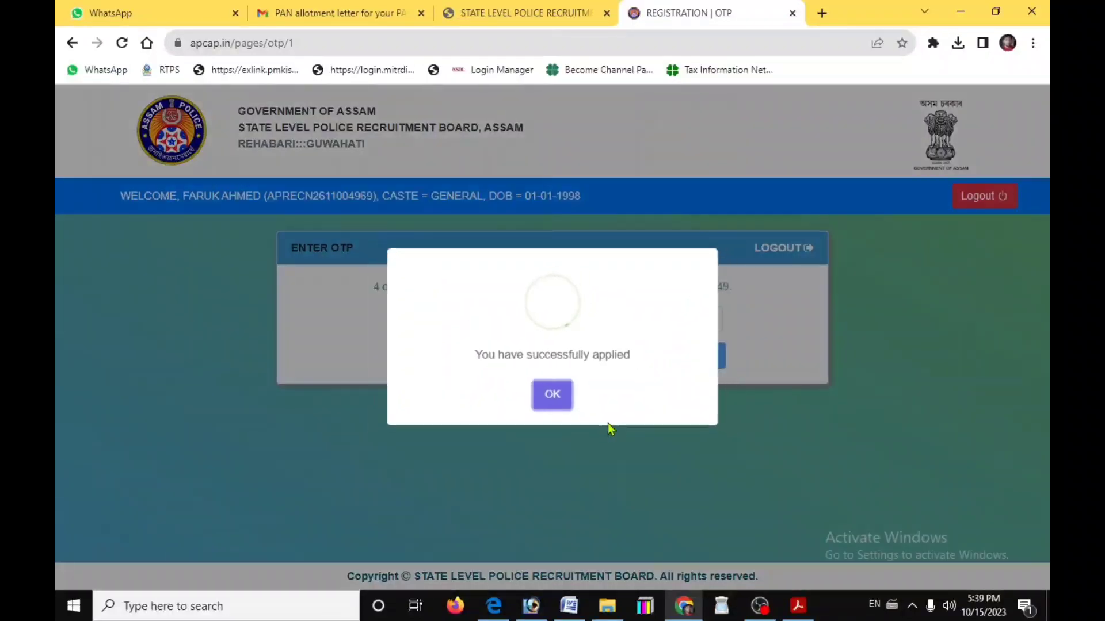
left_click(555, 398)
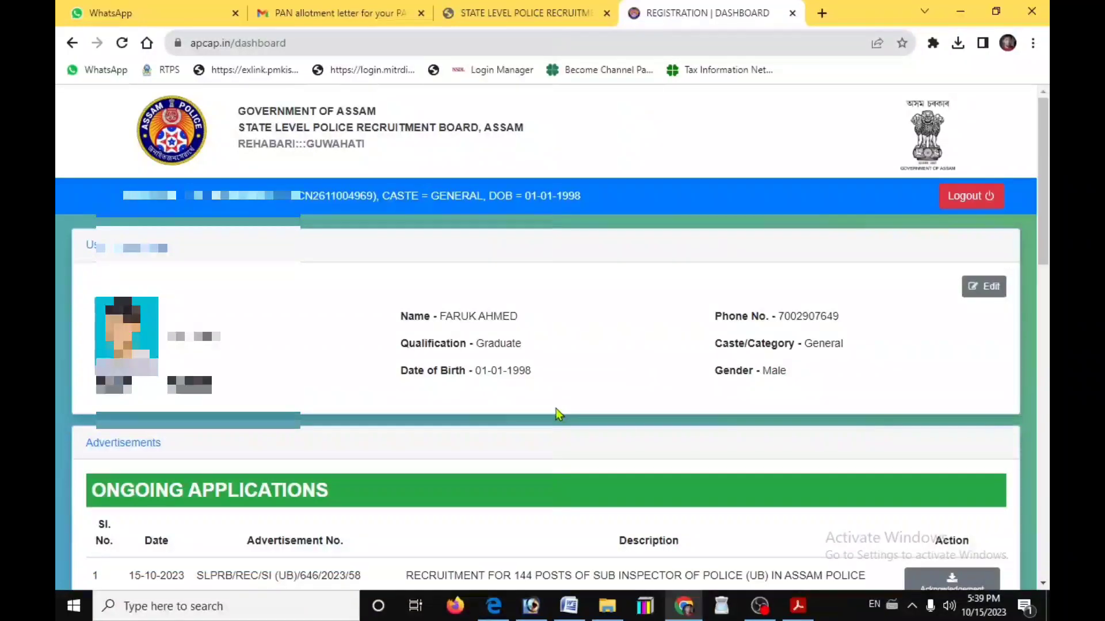
Save the Sub Inspector acknowledgement form PDF to the Desktop and open it from downloads
scroll(574, 414, "down", 5)
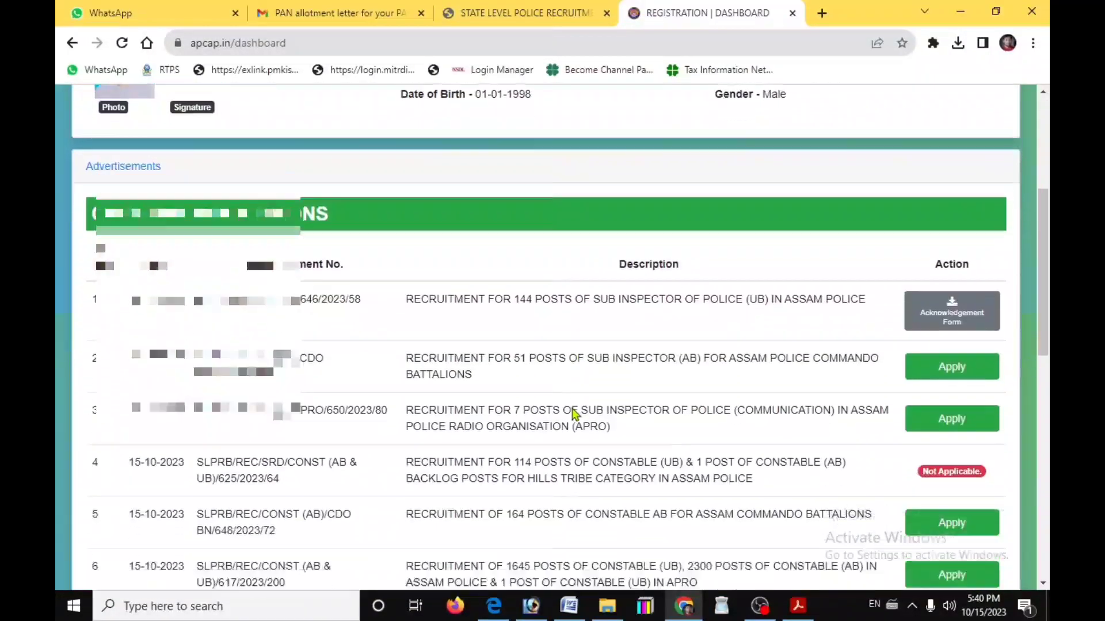
scroll(574, 413, "up", 5)
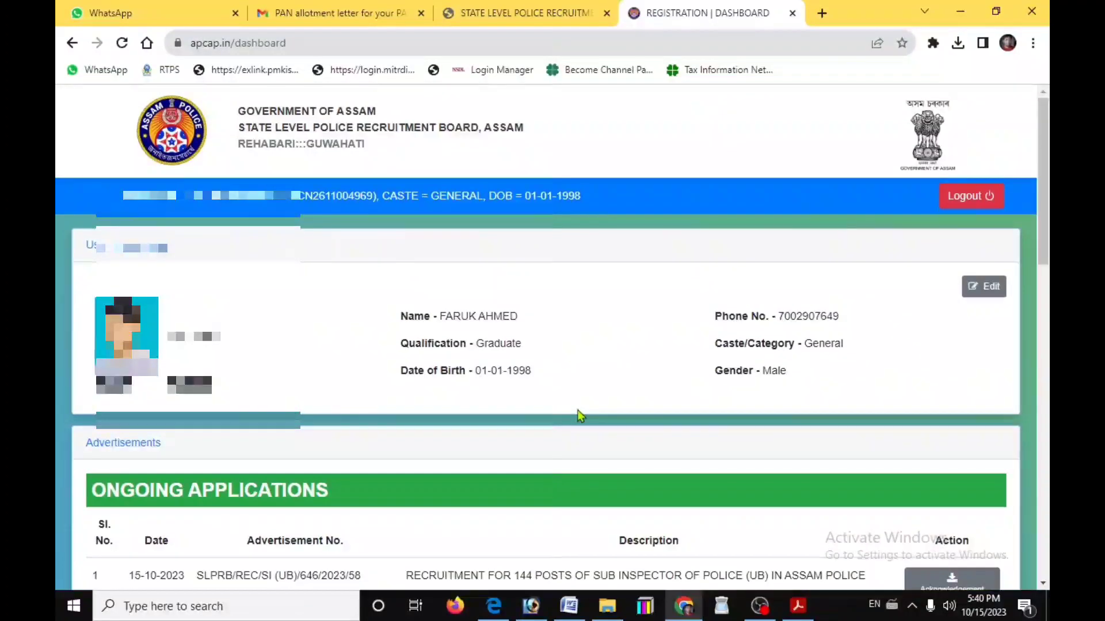
scroll(580, 416, "down", 1)
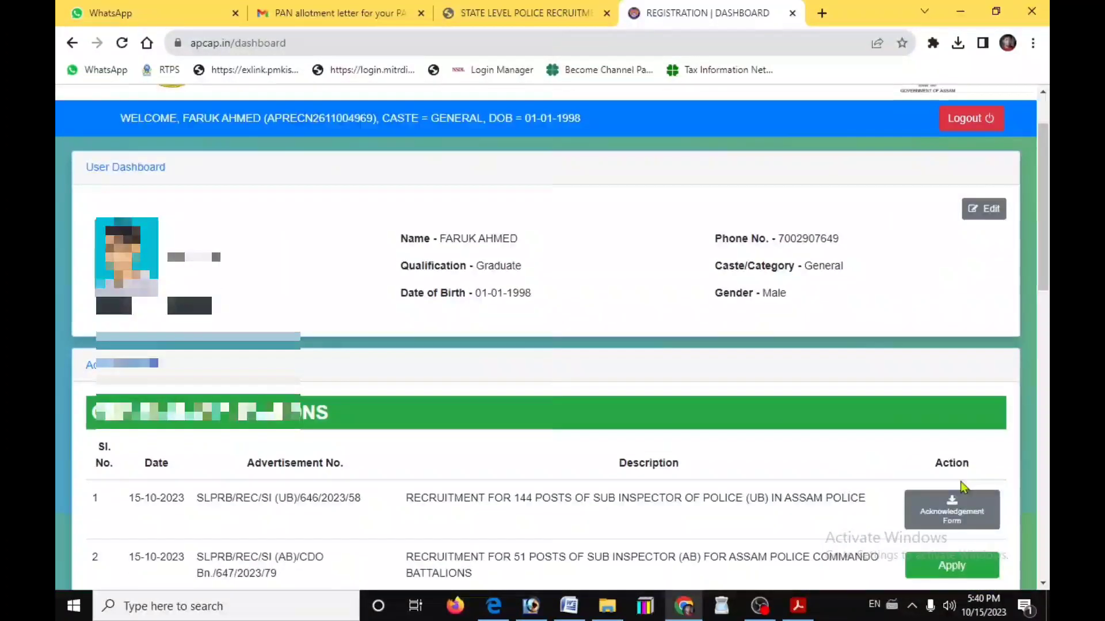
left_click(947, 521)
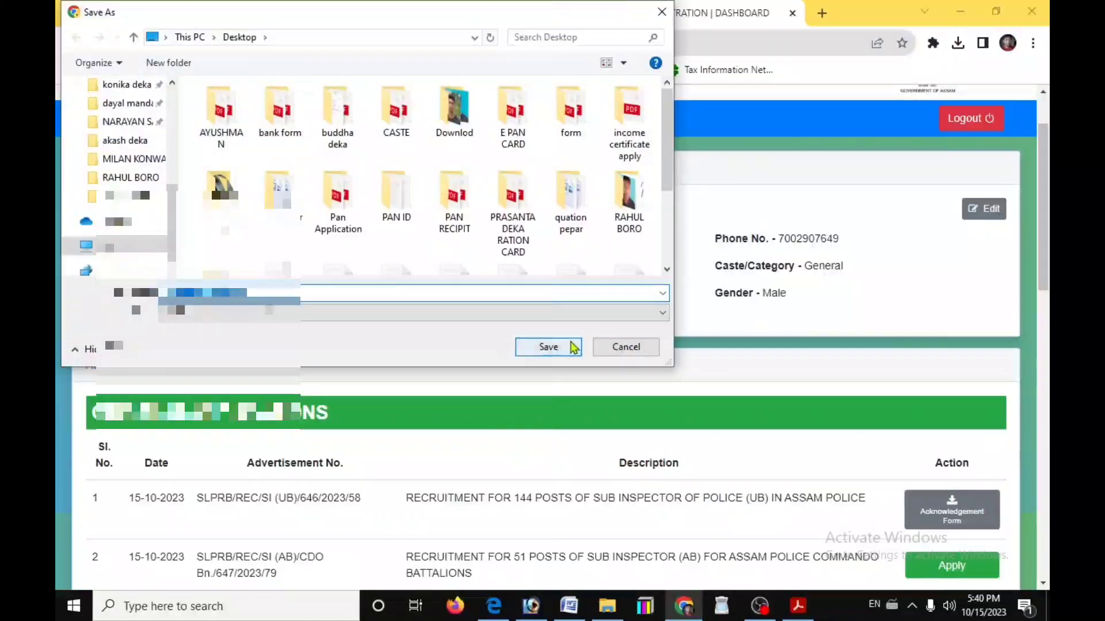
left_click(550, 347)
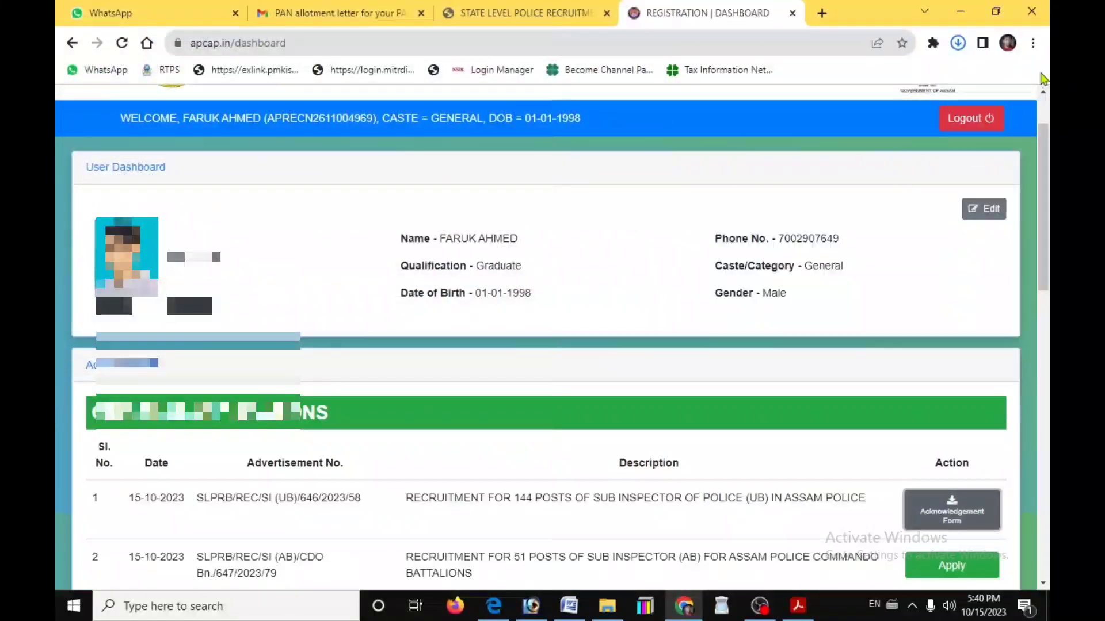
left_click(958, 45)
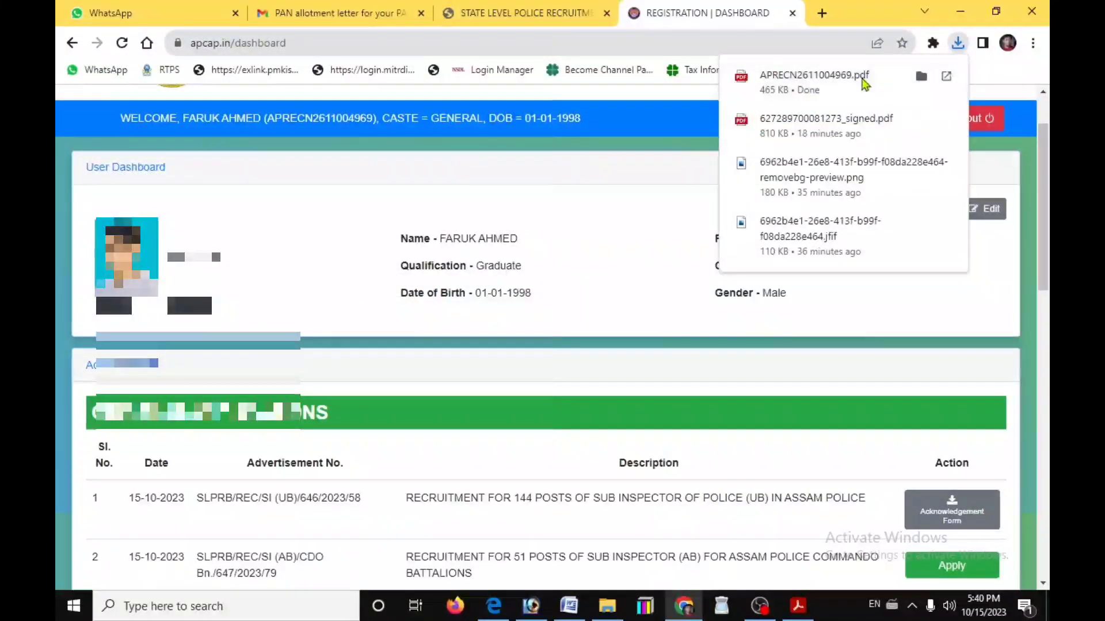
left_click(864, 83)
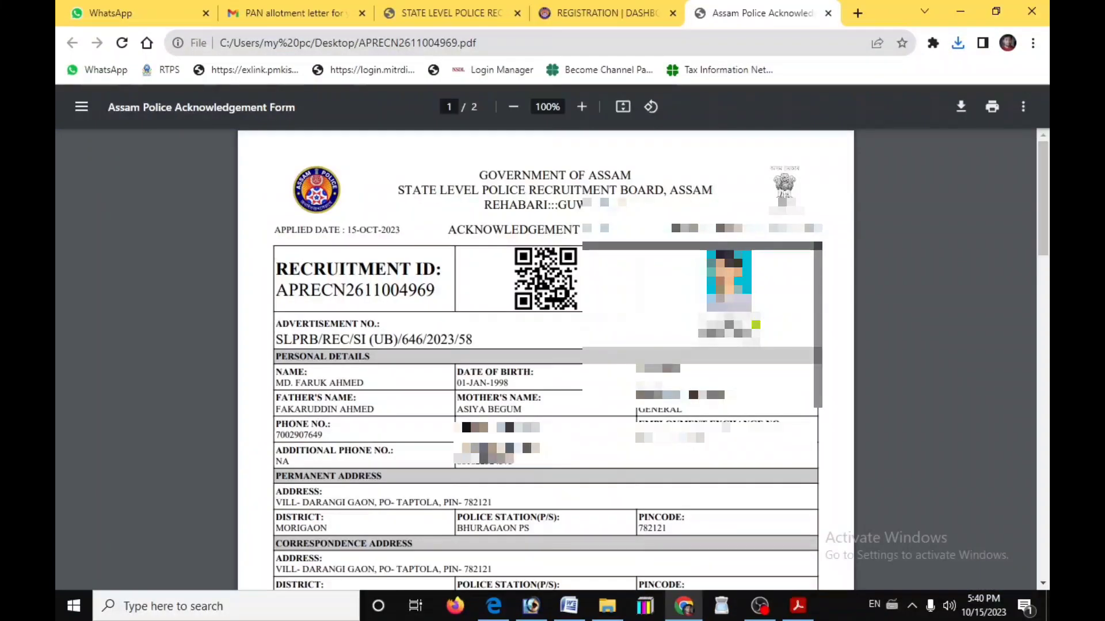
Scroll through both pages of the Acknowledgement Form PDF and return to the top
scroll(546, 360, "down", 15)
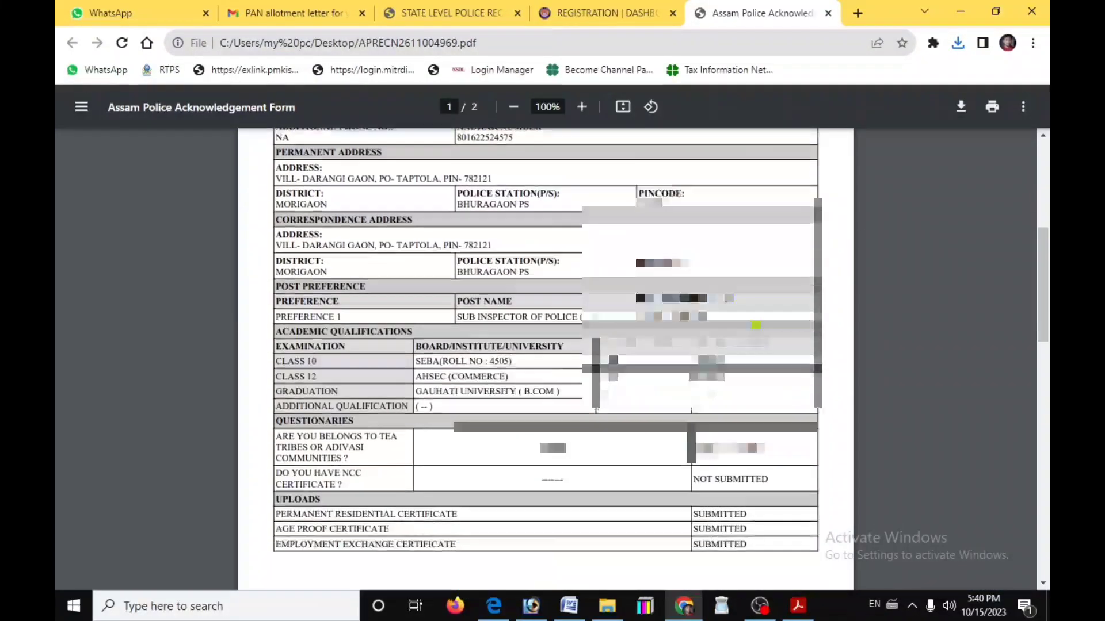
scroll(545, 359, "up", 5)
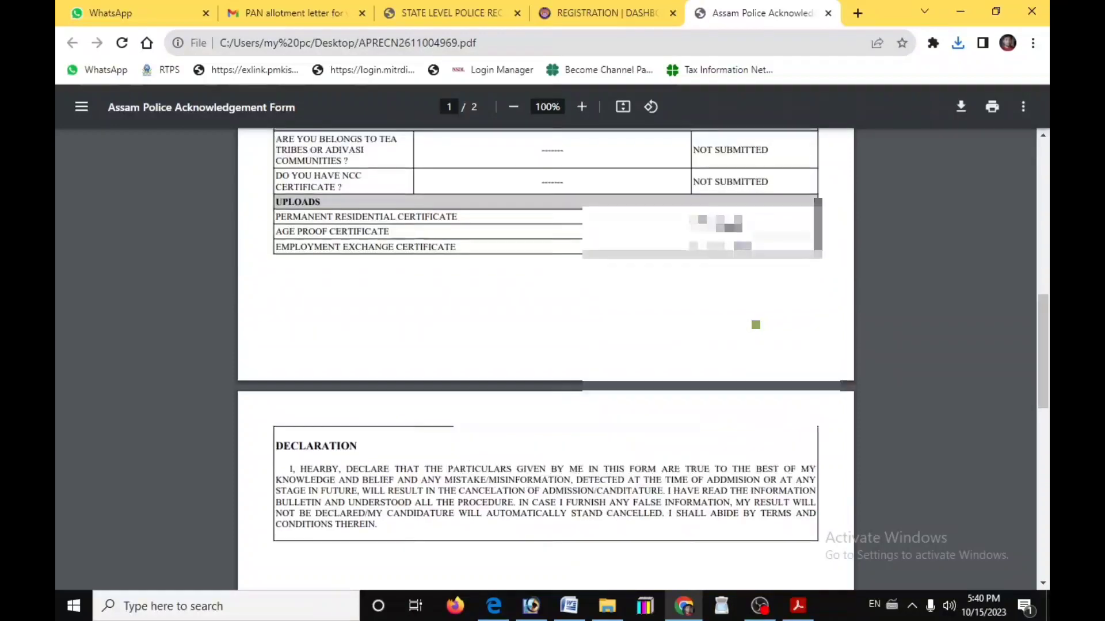
scroll(545, 360, "down", 5)
scroll(546, 360, "up", 15)
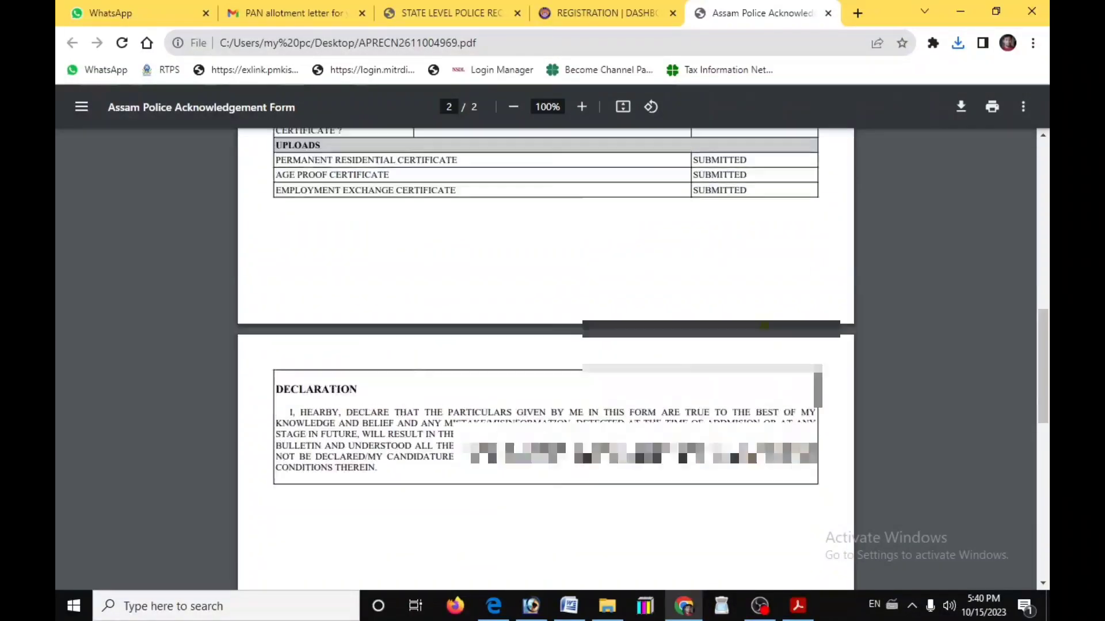
scroll(545, 360, "up", 2)
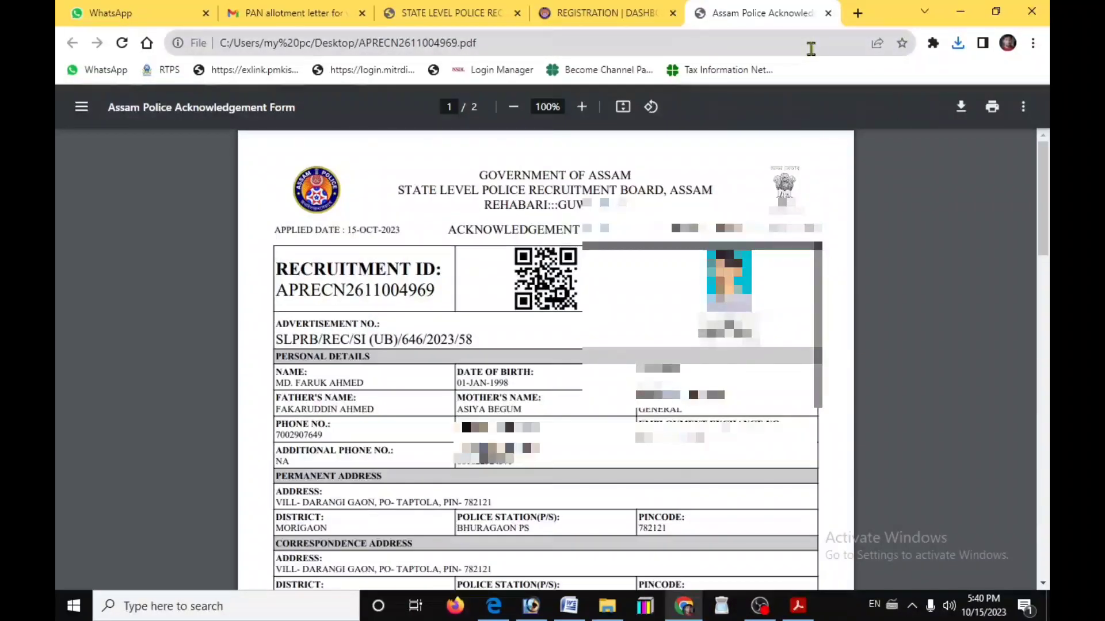